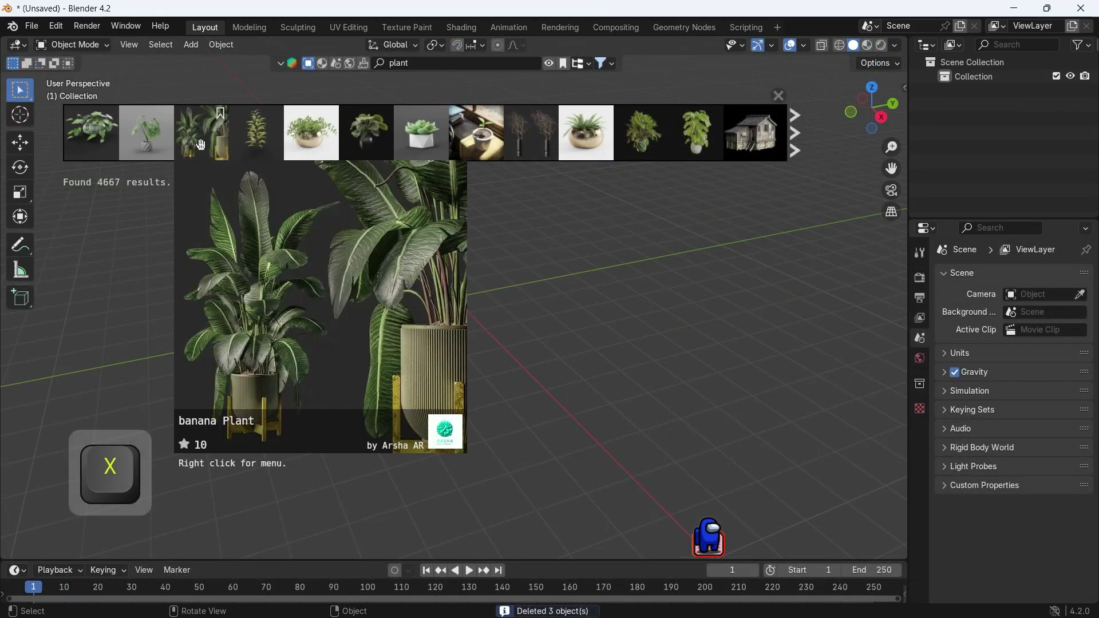
Step: Place the banana Plant asset from the library results in the scene and display it in Material Preview shading
left_click_drag(201, 145, 382, 256)
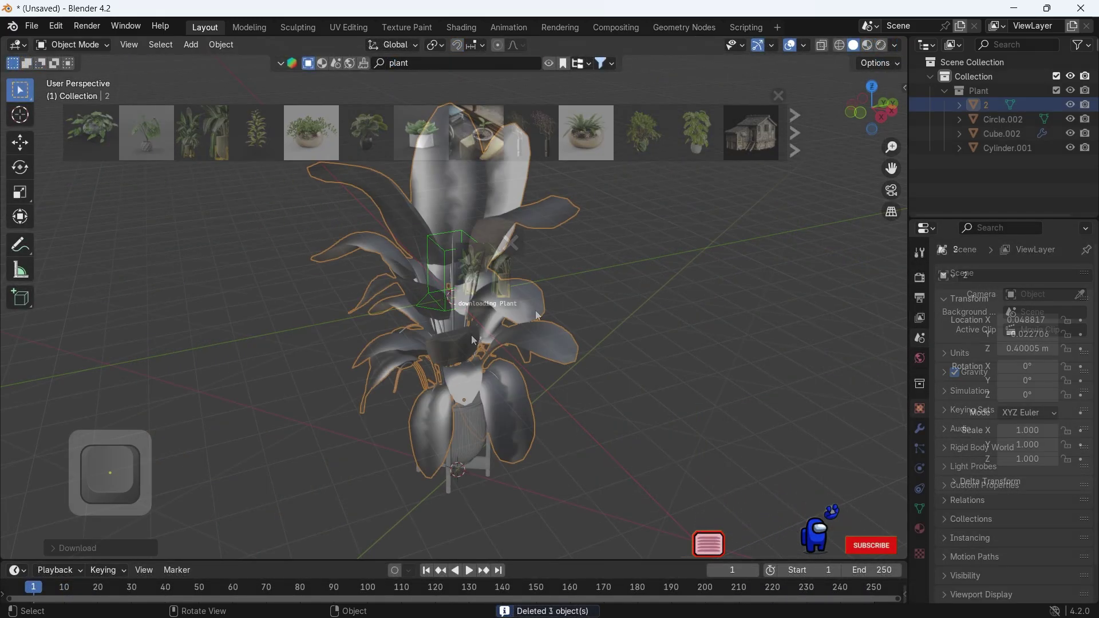
key("z")
left_click(478, 423)
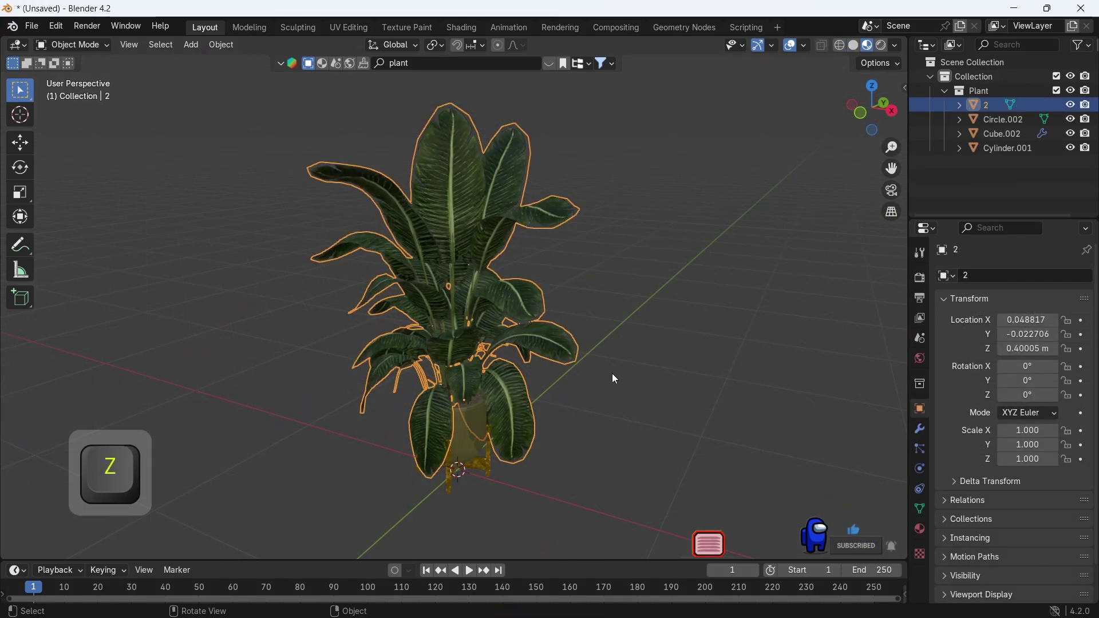
Step: Try moving the plant's foliage mesh away from its pot, and undo the move
middle_click_drag(613, 375, 397, 395)
scroll(434, 213, "up", 1)
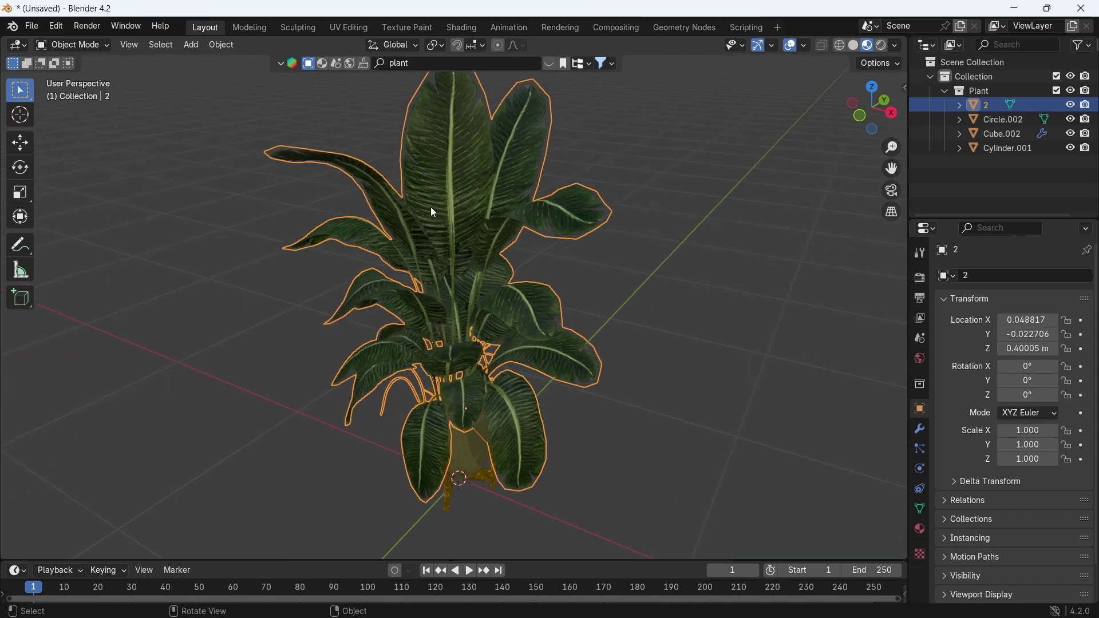
key("g")
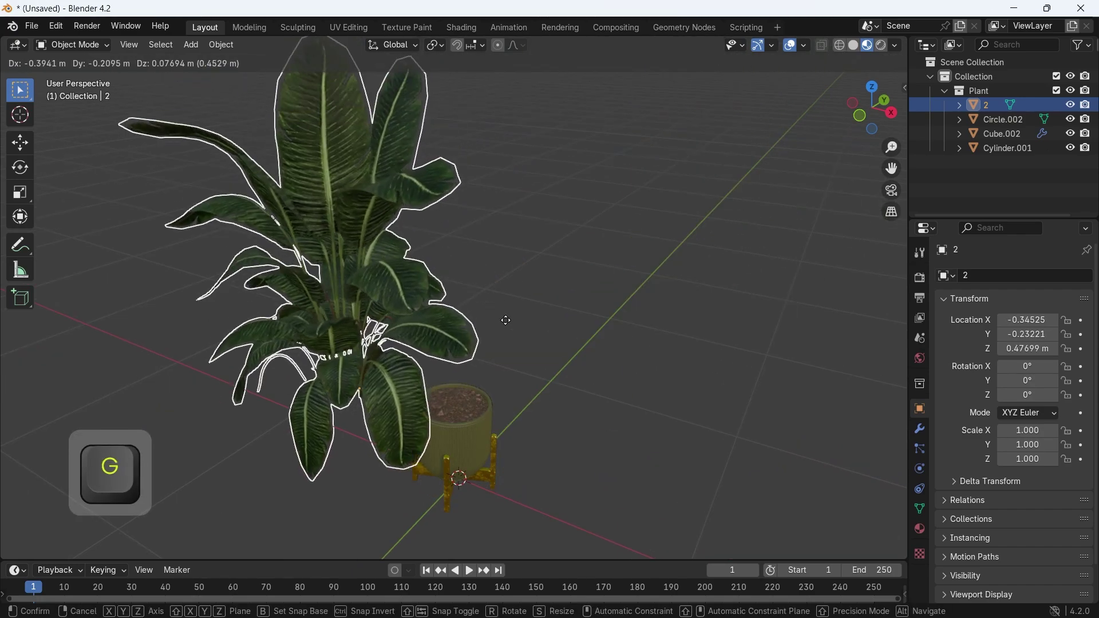
left_click(767, 200)
middle_click_drag(768, 200, 799, 204)
key("ctrl+z")
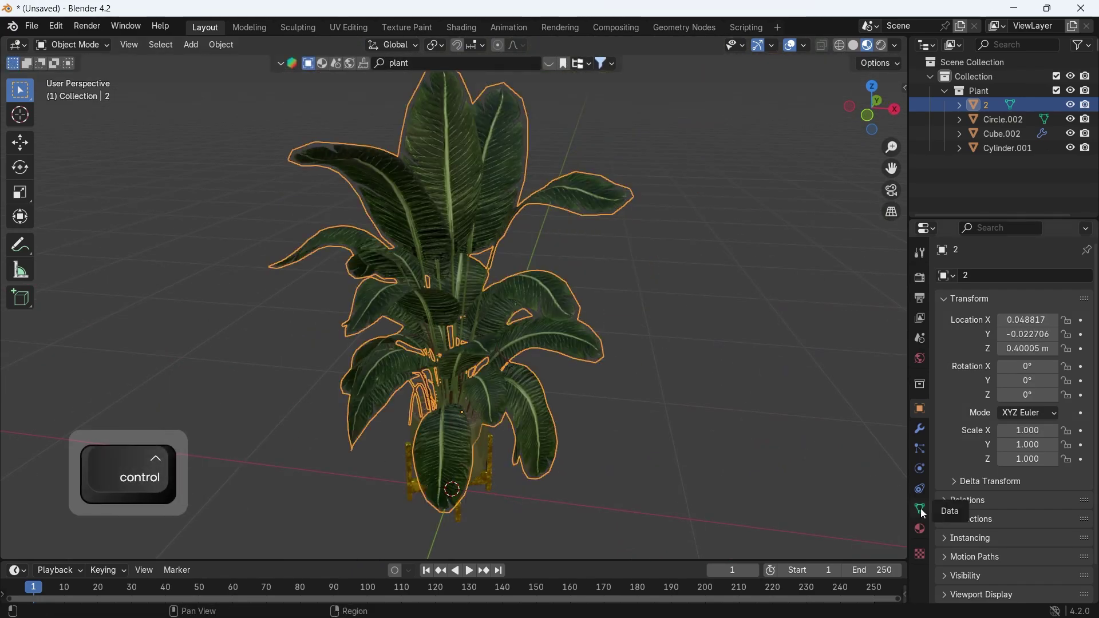
Step: Select all vertices of the foliage mesh that use Material_2_Mat in Edit Mode
left_click(921, 529)
key("Tab")
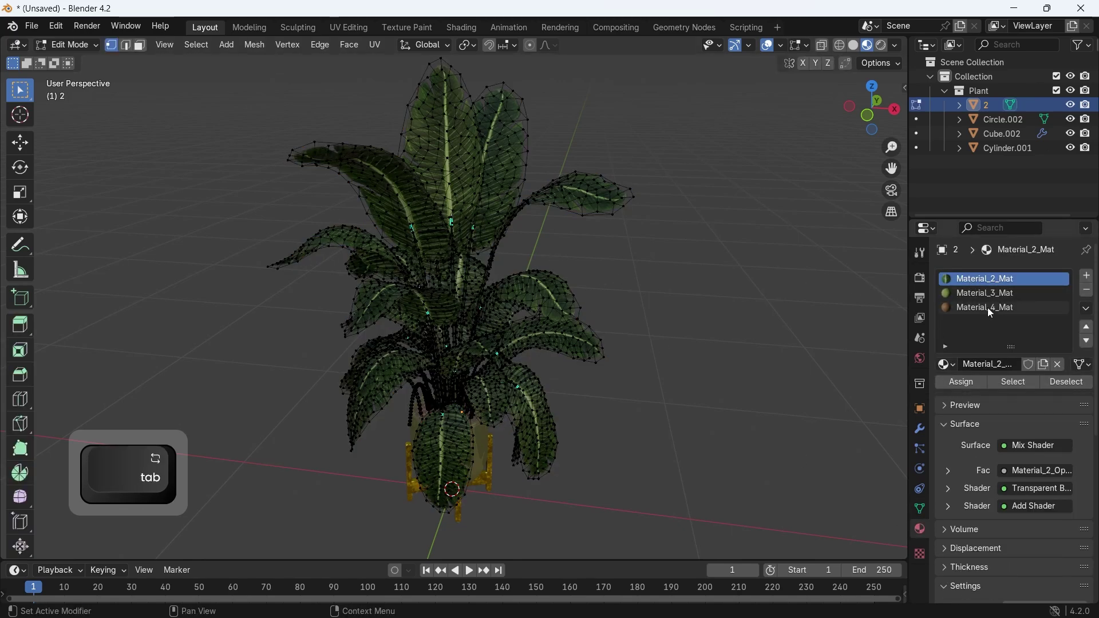
left_click(1014, 382)
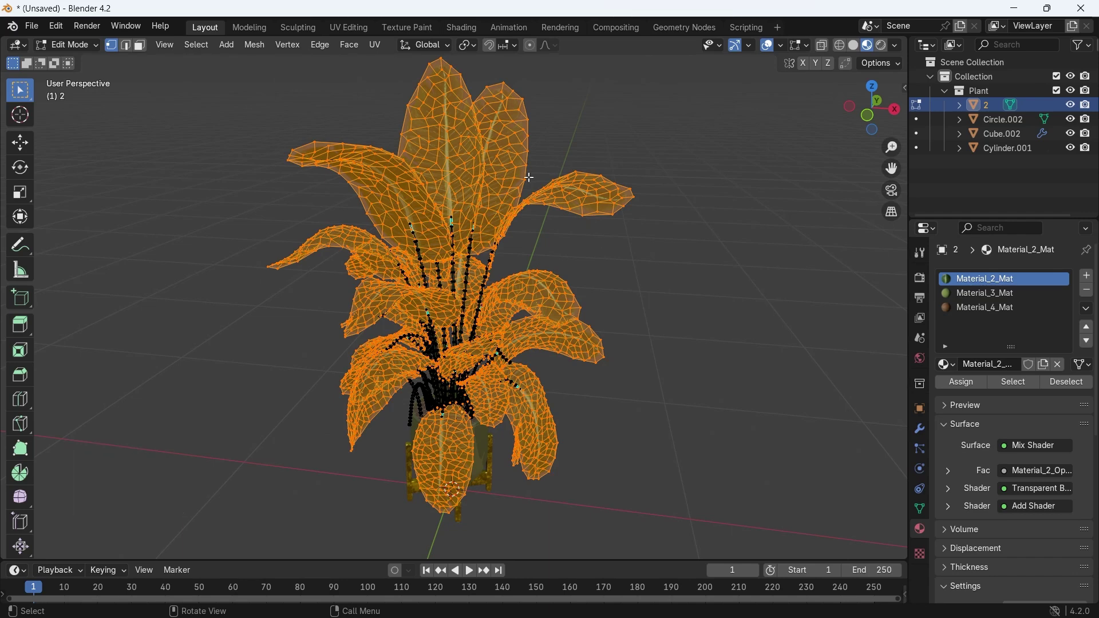
Step: Assign the selected leaf vertices to a new vertex group named "leaves" and return to Object Mode
left_click(920, 509)
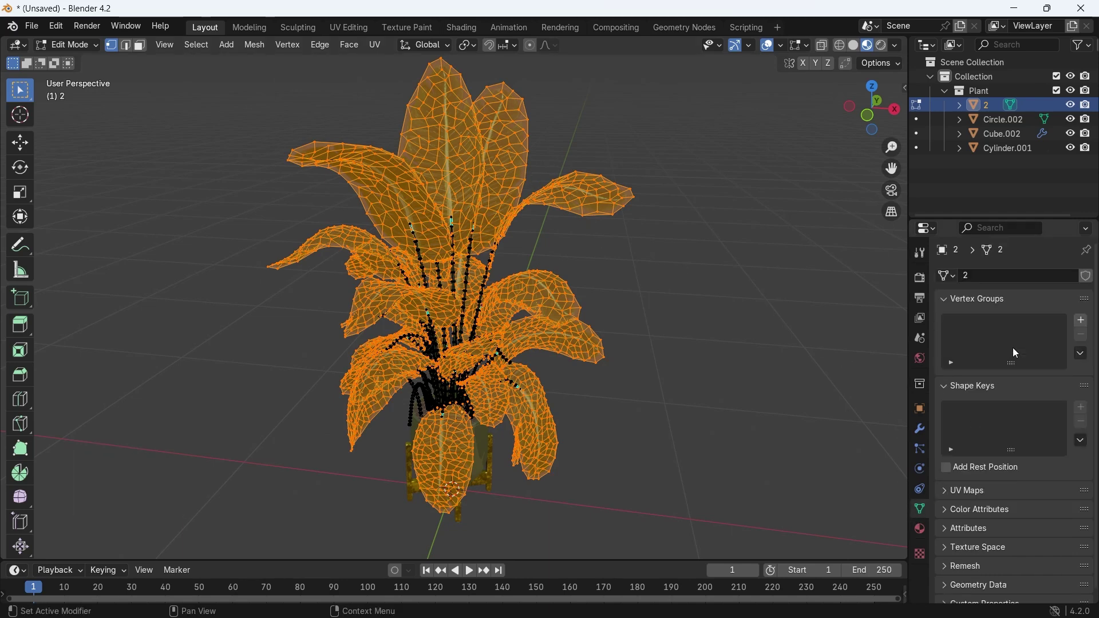
left_click(1083, 322)
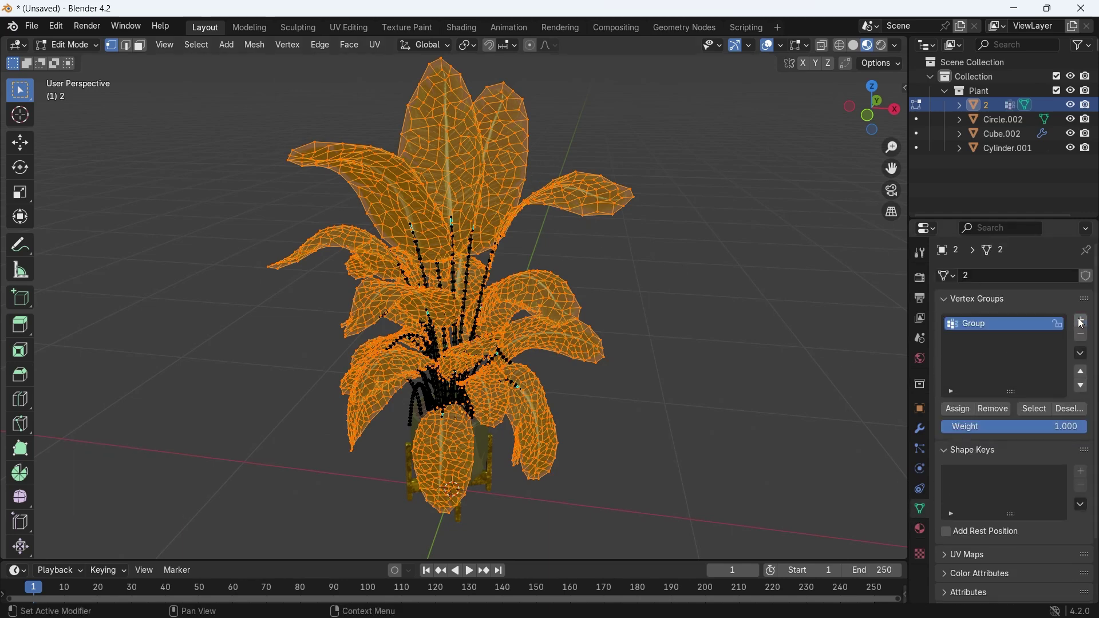
left_click(991, 325)
type("leaves")
key("Return")
left_click(963, 410)
key("Tab")
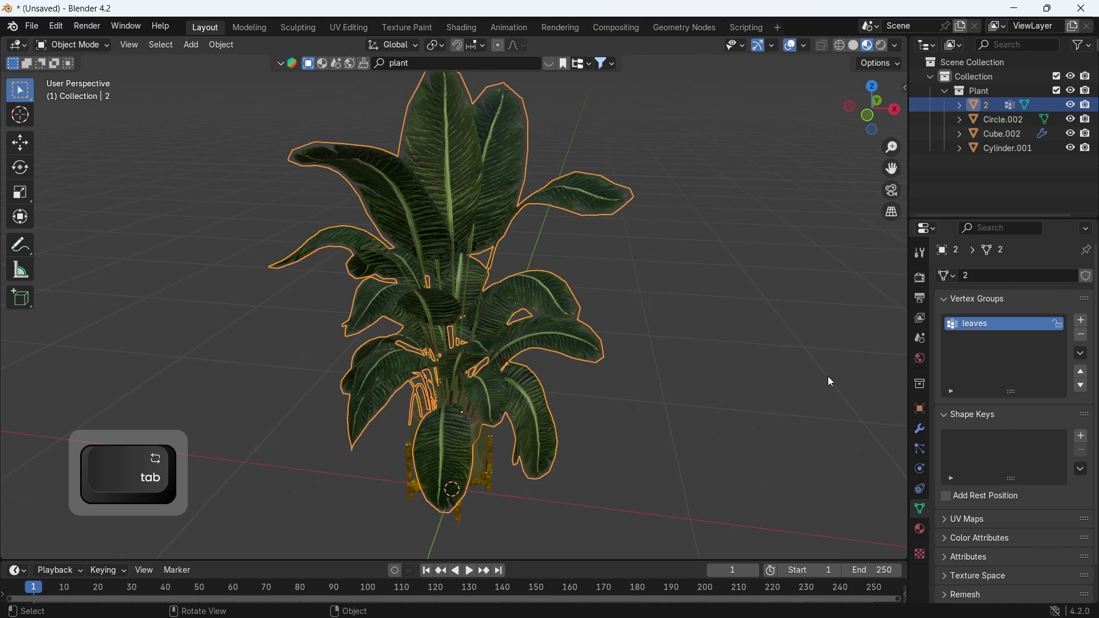
Step: Add a Displace modifier to the foliage mesh
left_click(921, 429)
left_click(1018, 282)
mouse_move(1014, 279)
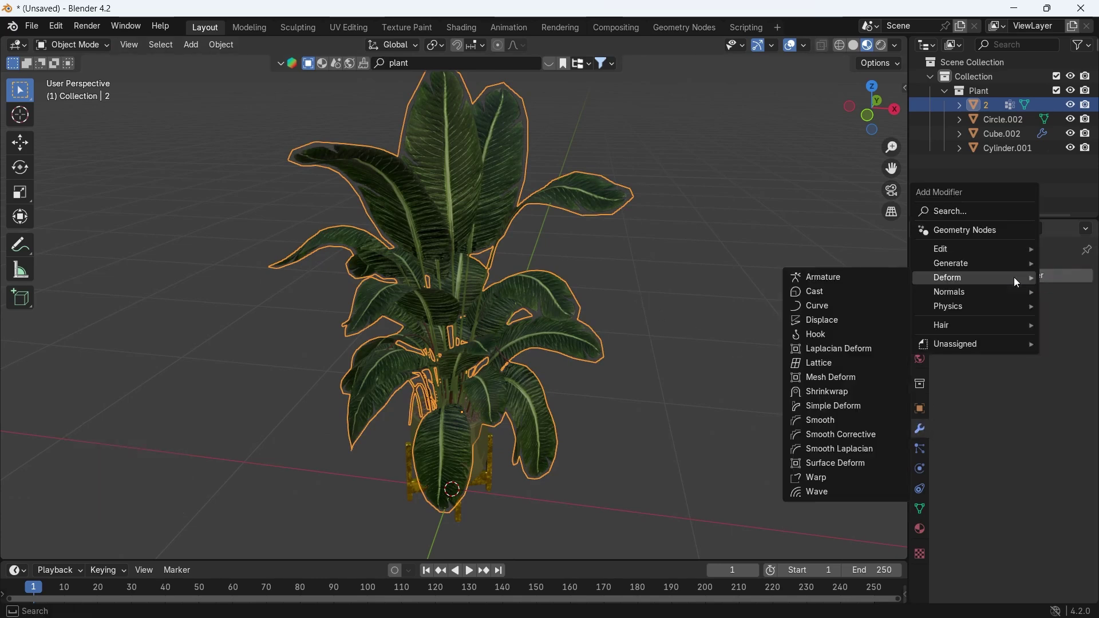
left_click(862, 324)
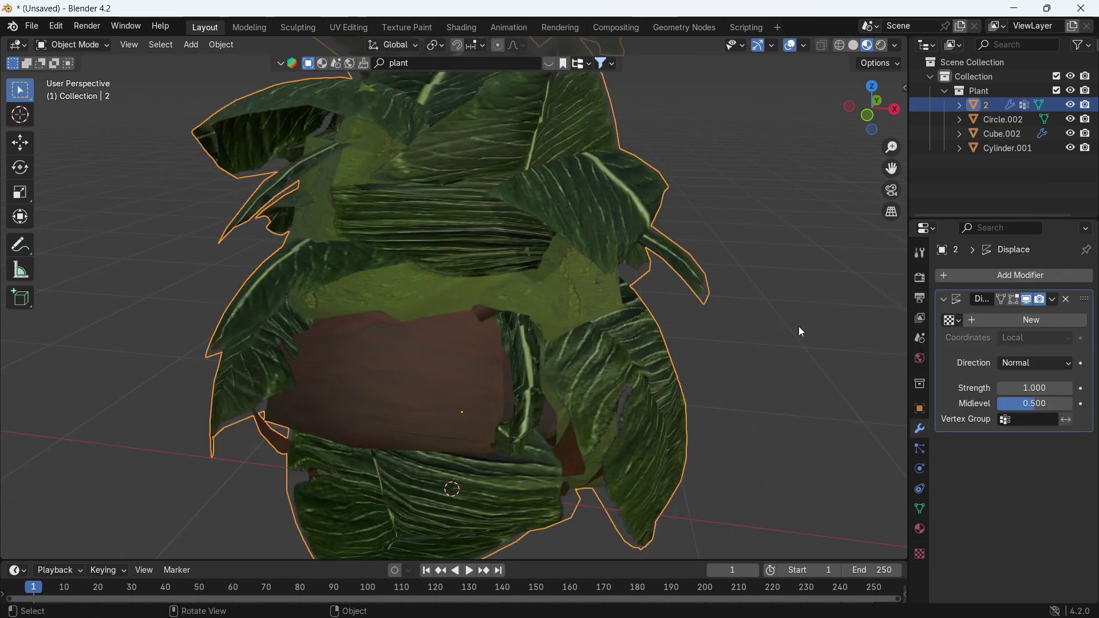
Step: Create a new texture for the Displace modifier and set its type to Clouds
left_click(991, 322)
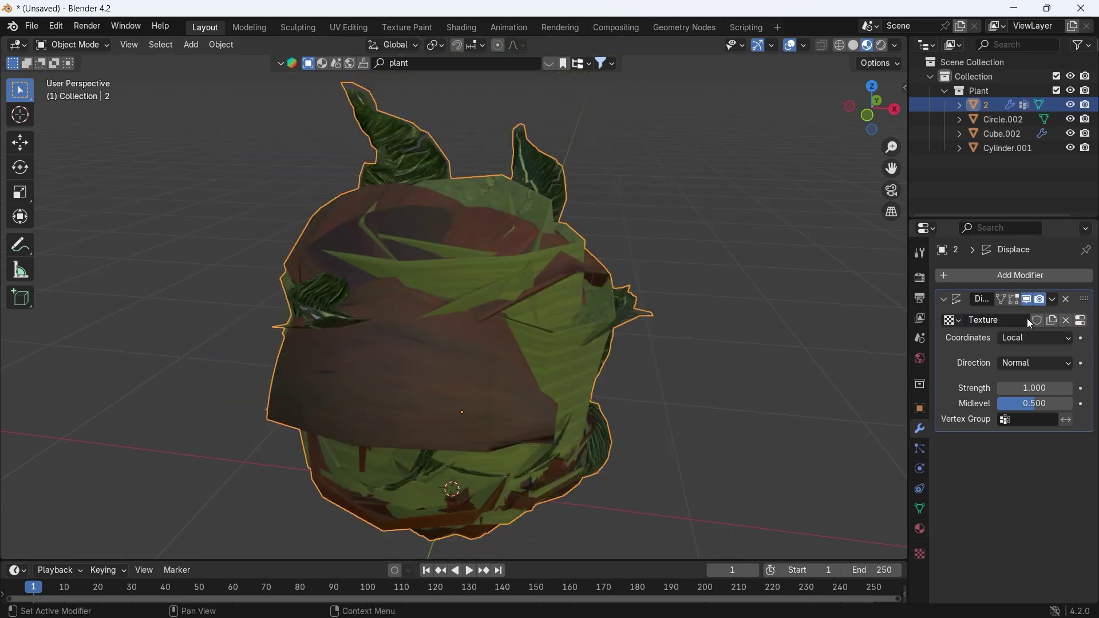
left_click(1082, 322)
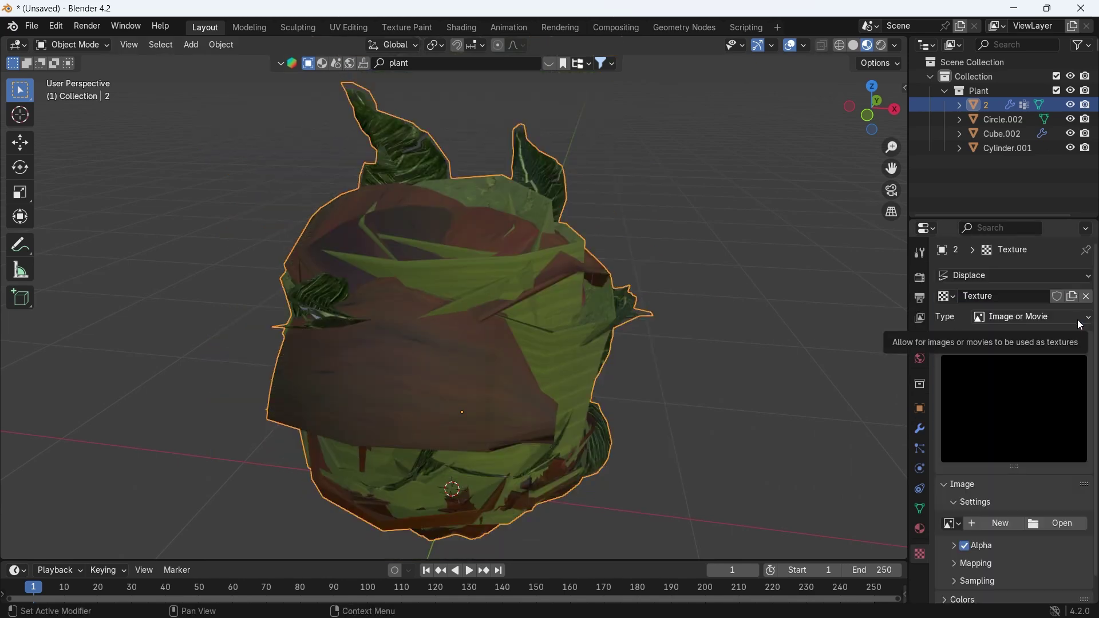
left_click(1030, 318)
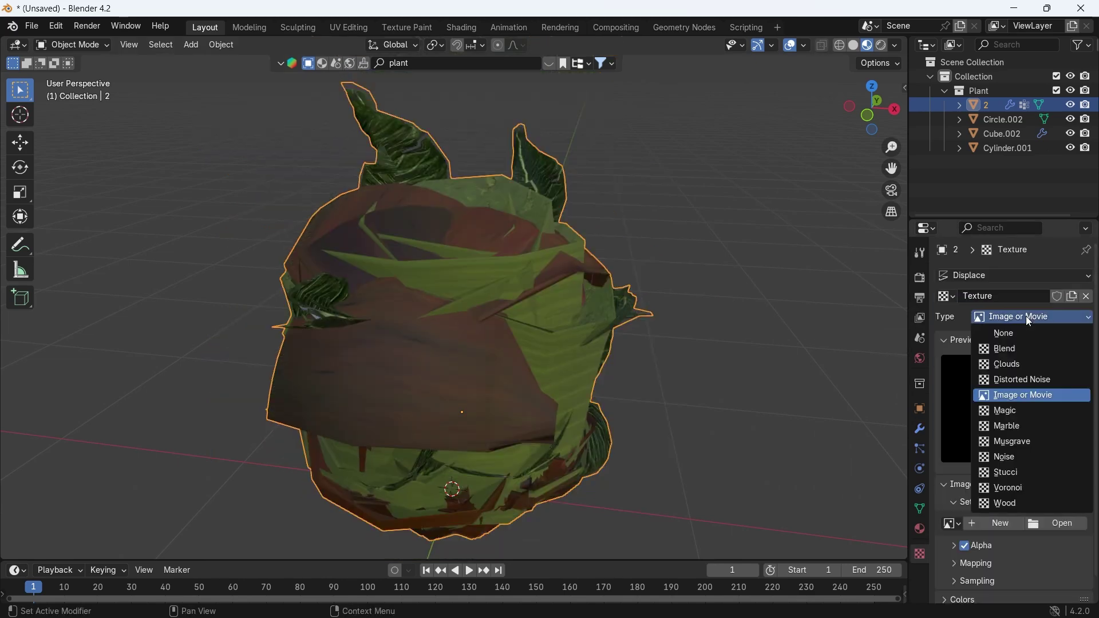
left_click(1025, 364)
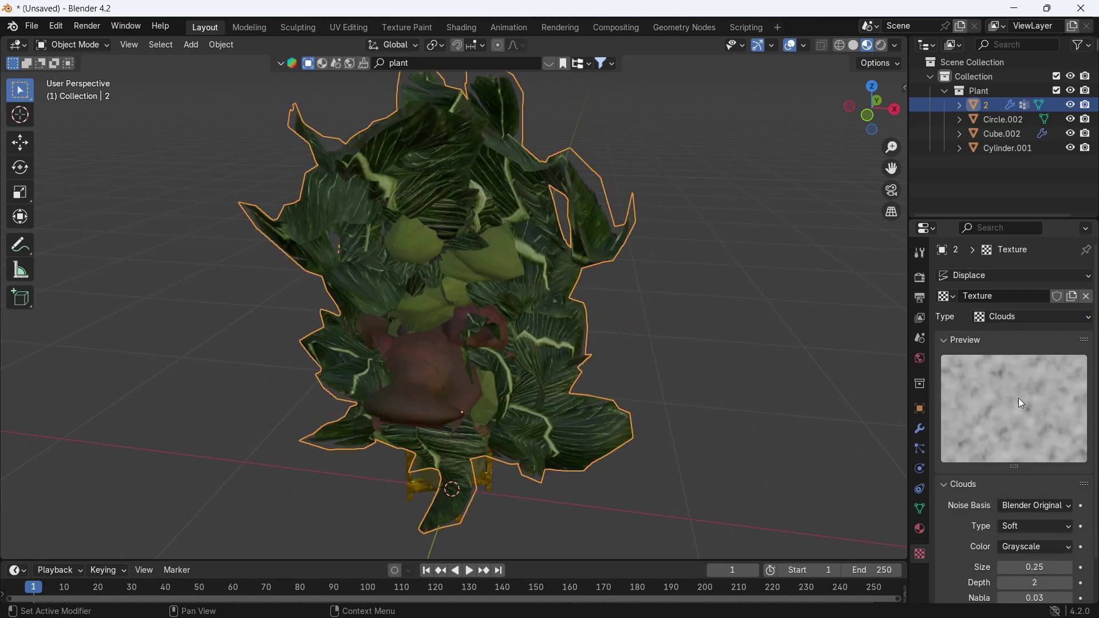
Step: Set the Displace texture coordinates to Object, using a newly added Plain Axes empty as the coordinate object
left_click(920, 430)
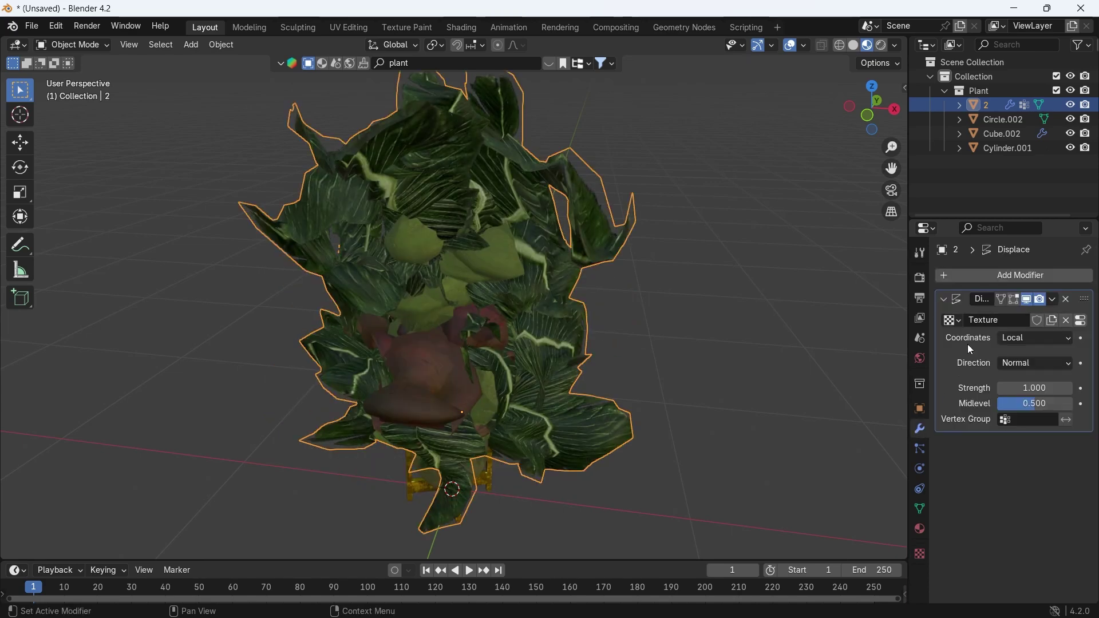
left_click(1015, 340)
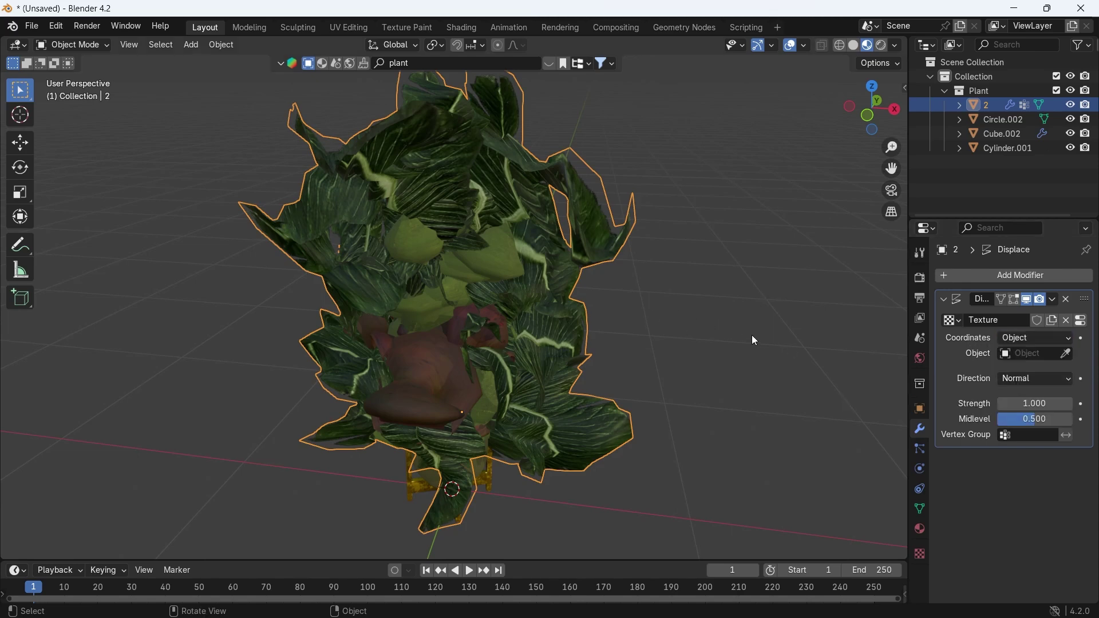
key("shift+a")
mouse_move(598, 315)
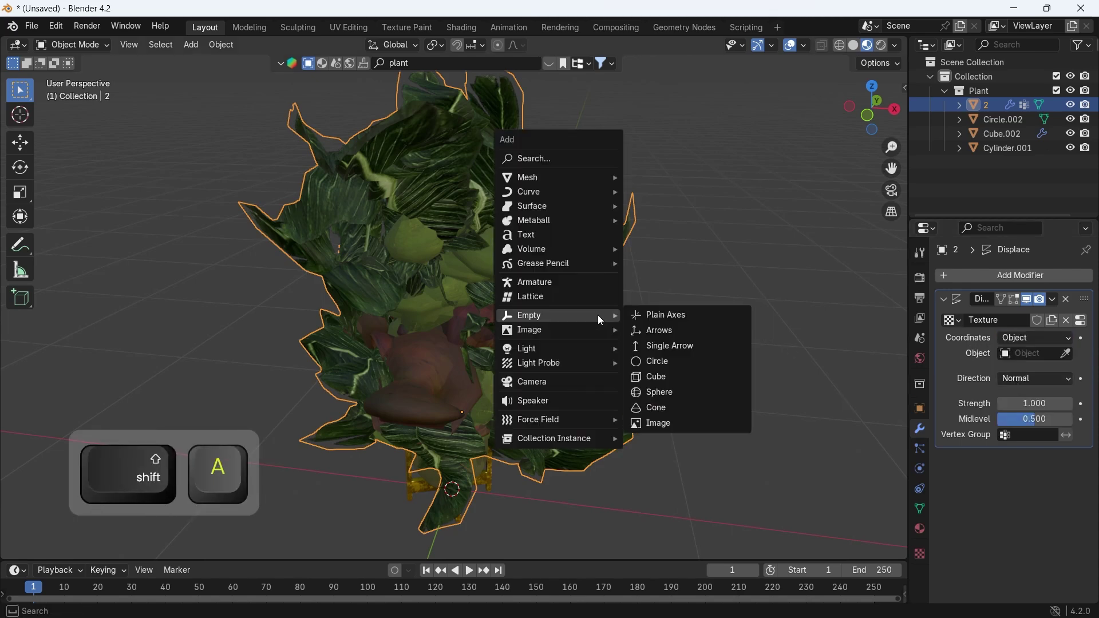
left_click(659, 318)
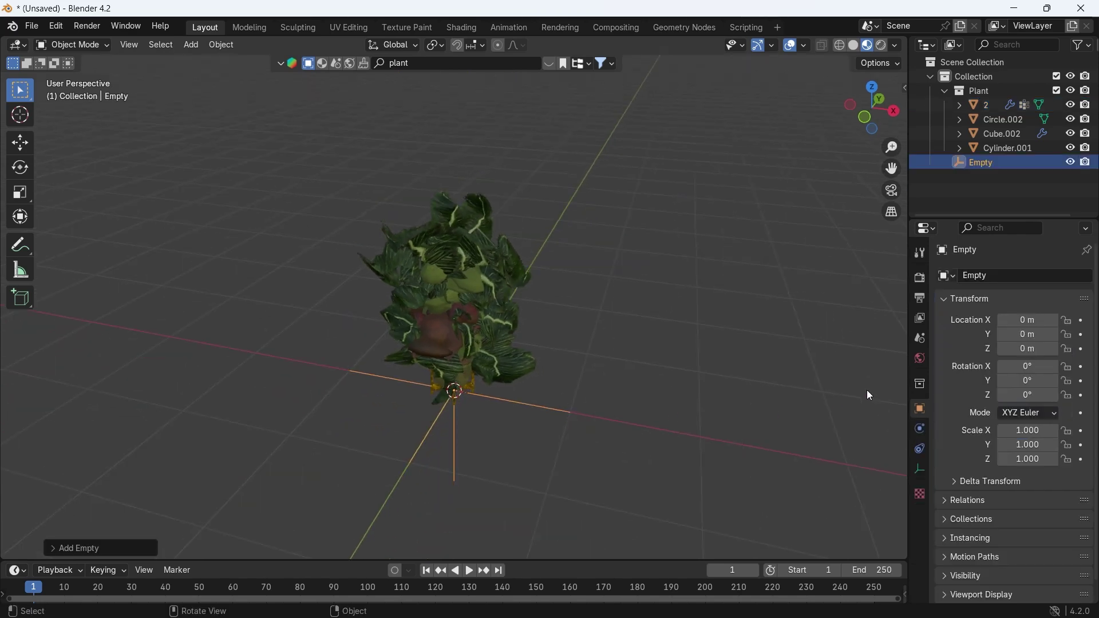
left_click(473, 318)
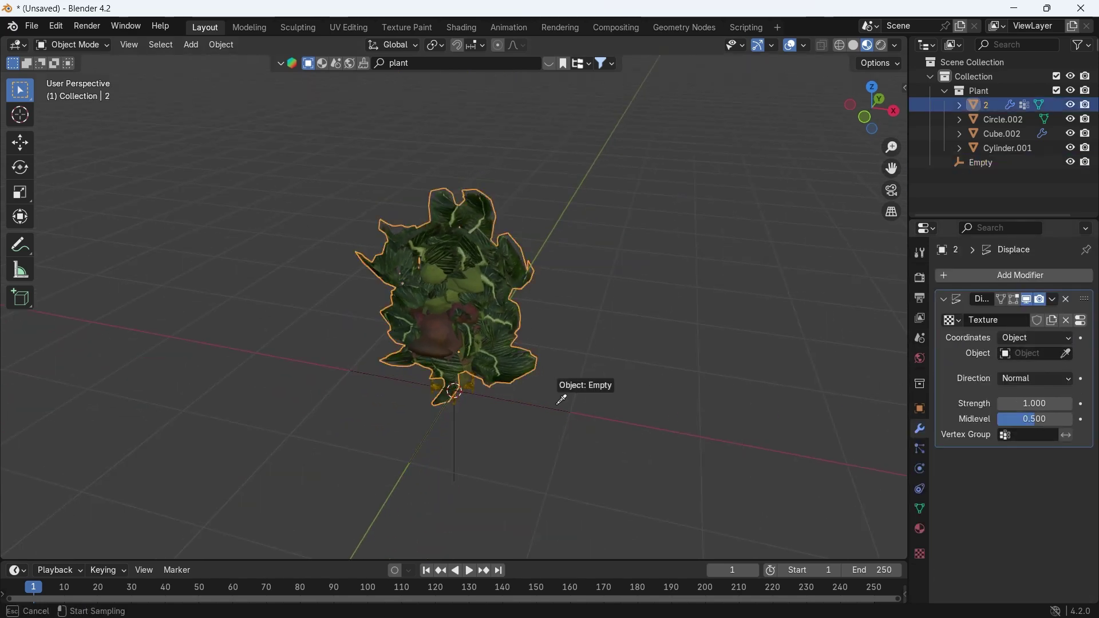
left_click(562, 400)
Step: Try moving the empty and rotating it about the Z axis to preview how it drives the displacement
left_click(537, 412)
key("g")
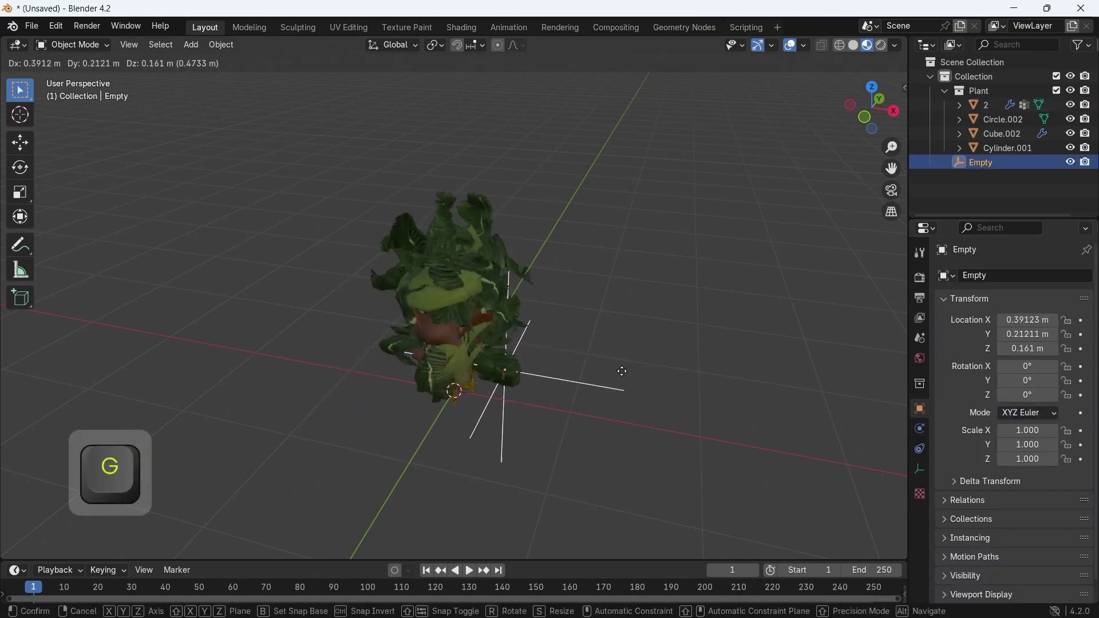
right_click(590, 379)
key("r")
key("z")
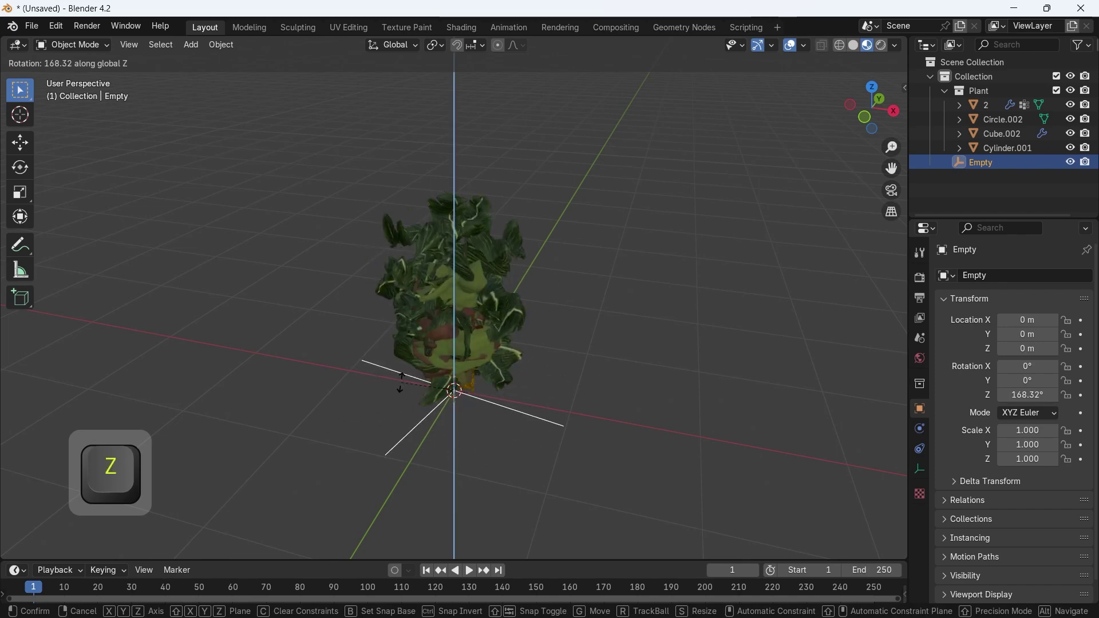
right_click(461, 372)
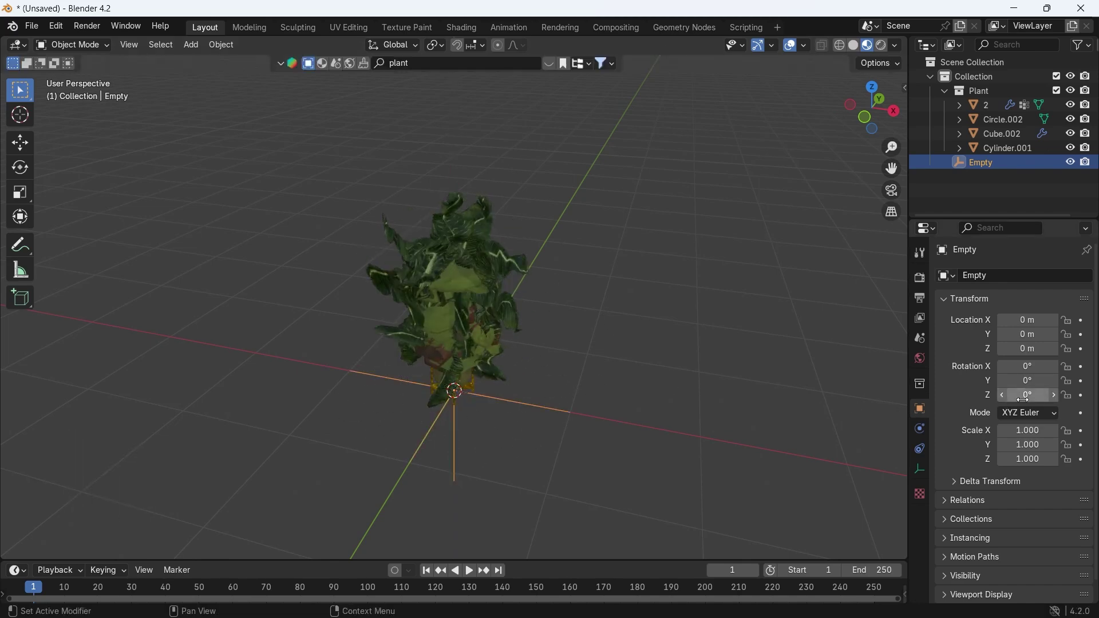
Step: Drive the empty's Z rotation with the expression #frame/50 and play the animation
mouse_move(1024, 399)
left_mouse_down()
mouse_move(1071, 399)
mouse_move(1031, 399)
left_mouse_up()
double_click(1026, 396)
type("0")
key("Return")
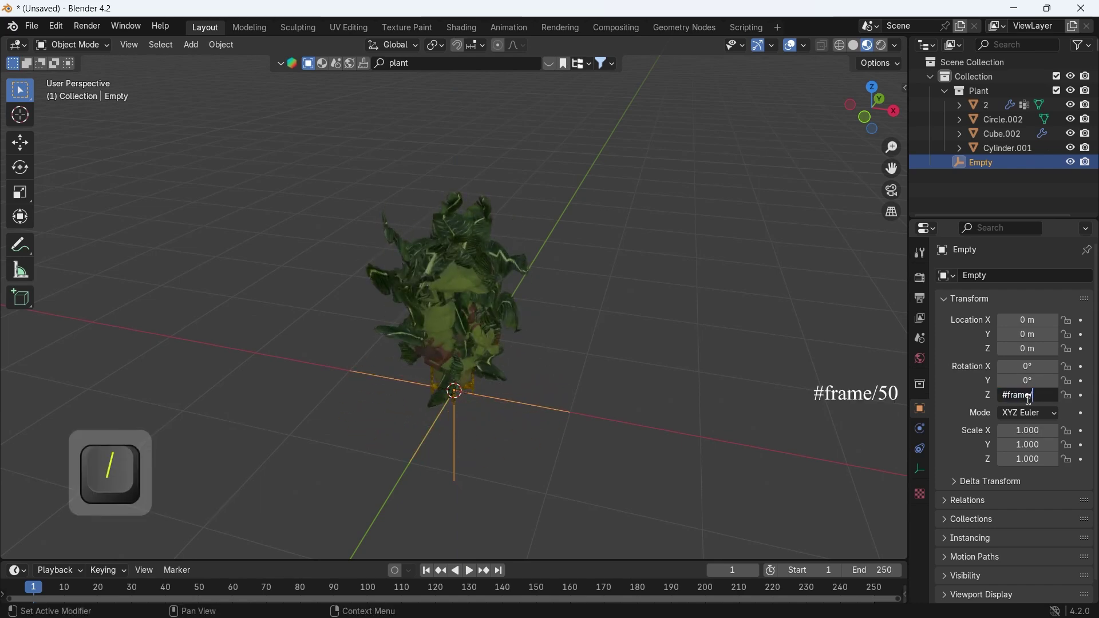
key("space")
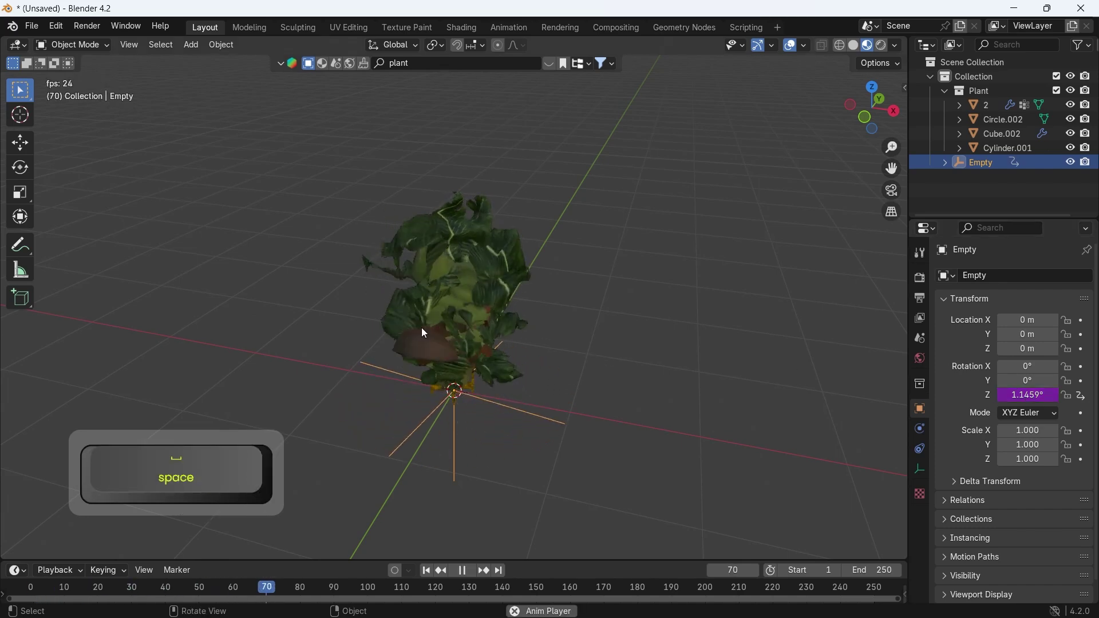
Step: Limit the foliage mesh's Displace modifier to the "leaves" vertex group
left_click(421, 328)
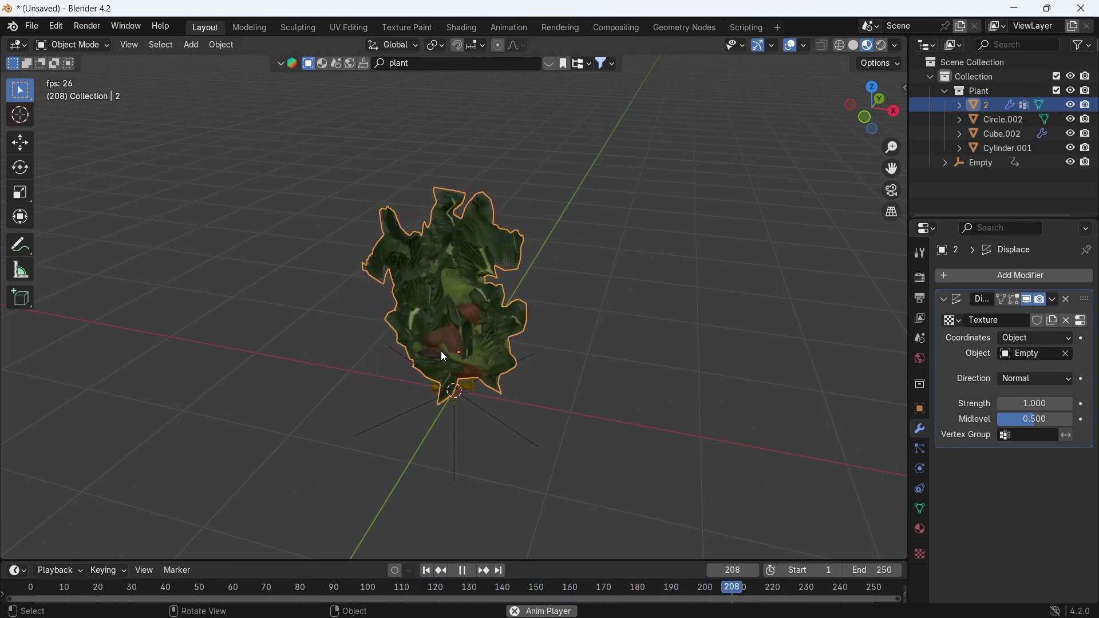
left_click(1027, 435)
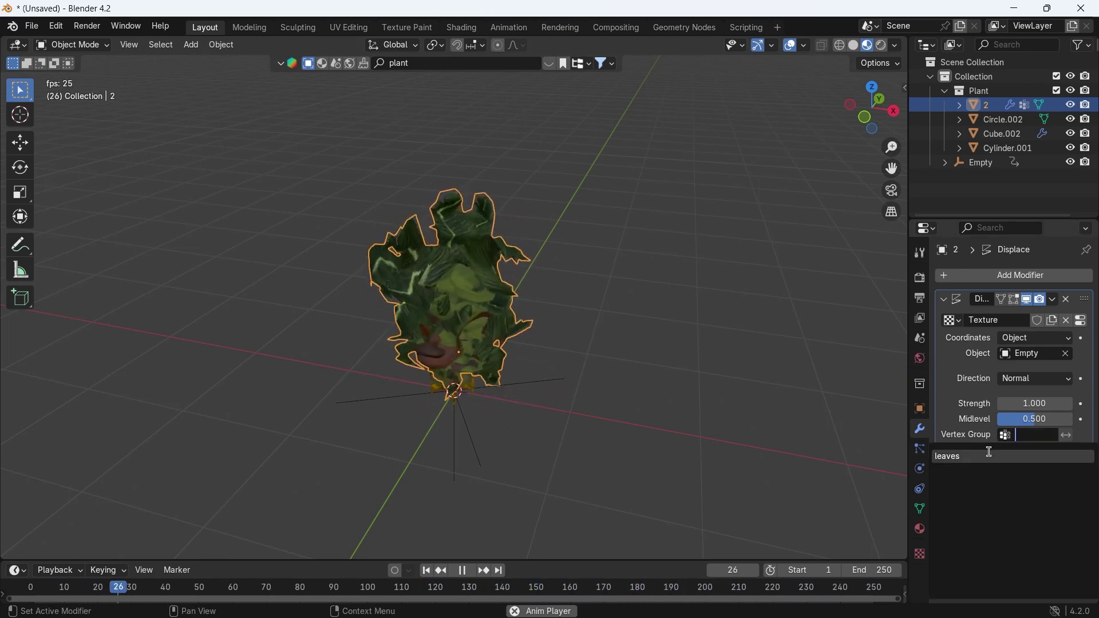
left_click(962, 457)
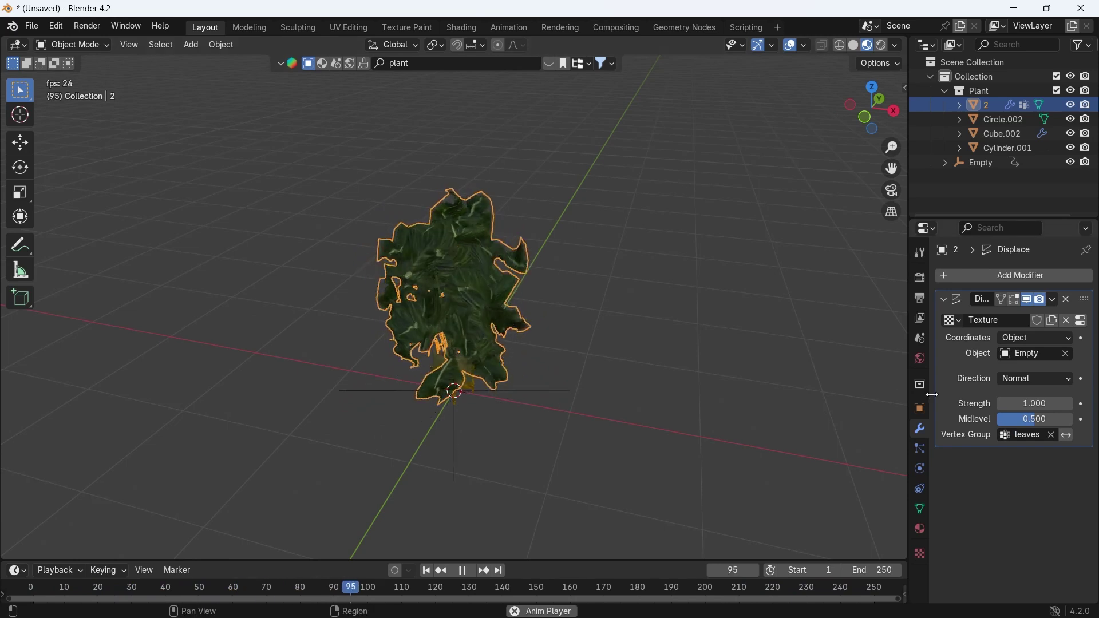
Step: Reduce the Displace modifier's strength, trying 0.2 and settling on 0.1
double_click(1031, 404)
type("0.2")
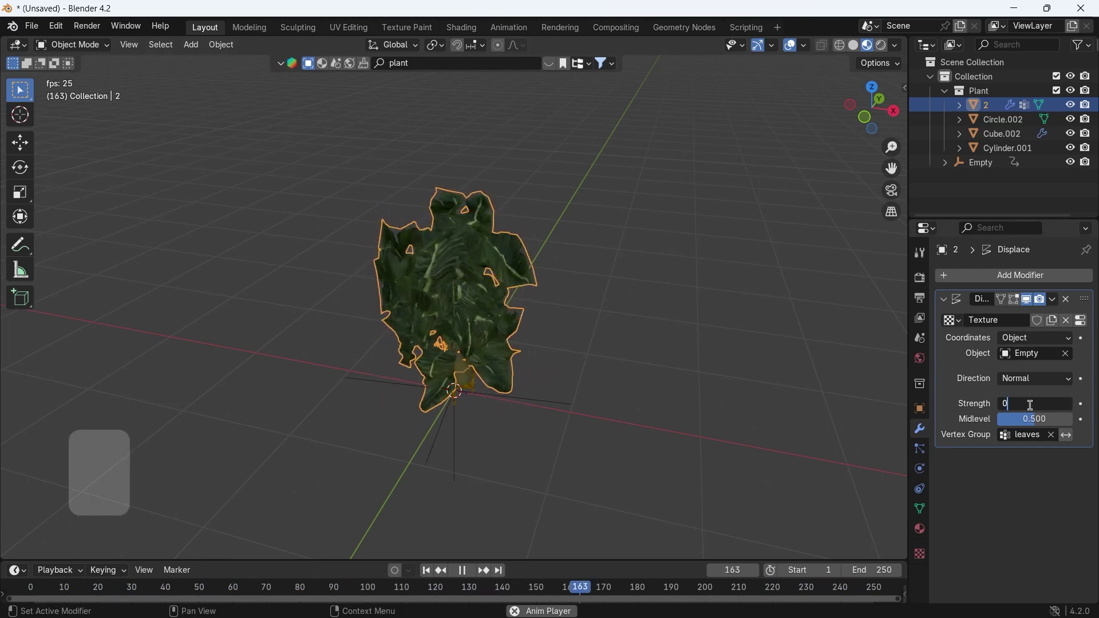
key("Return")
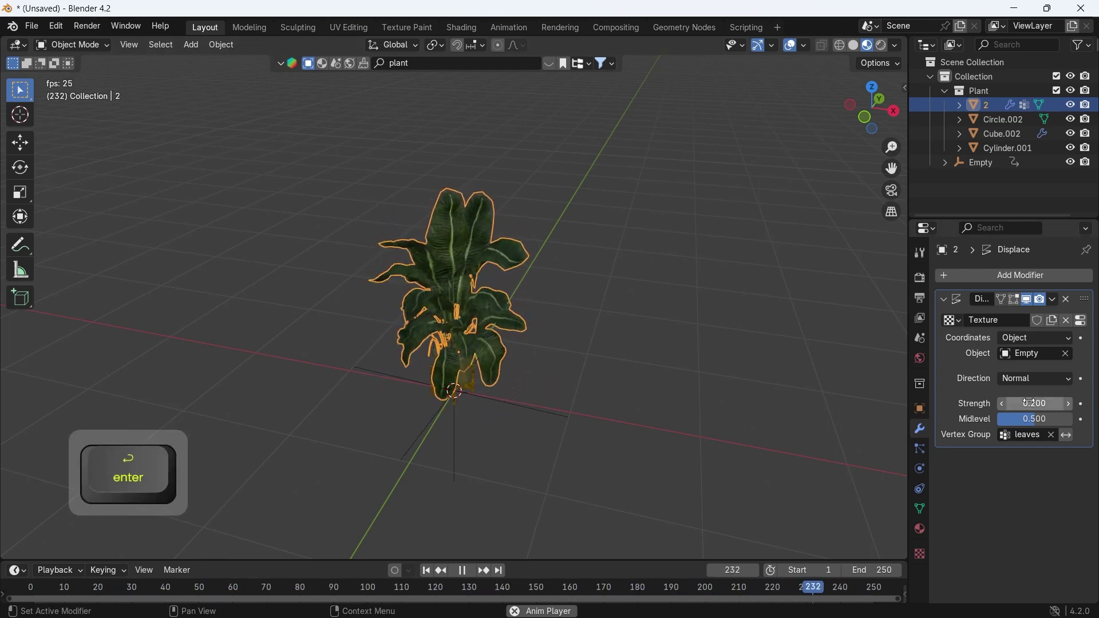
type("0.1")
key("Return")
scroll(543, 288, "up", 4)
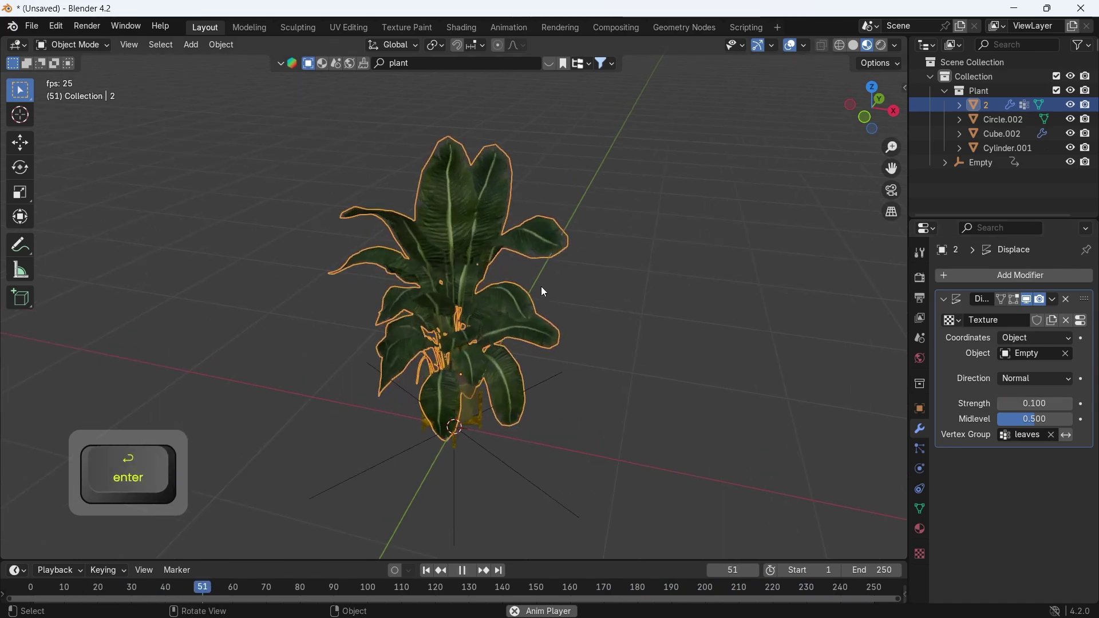
middle_click_drag(545, 290, 375, 391)
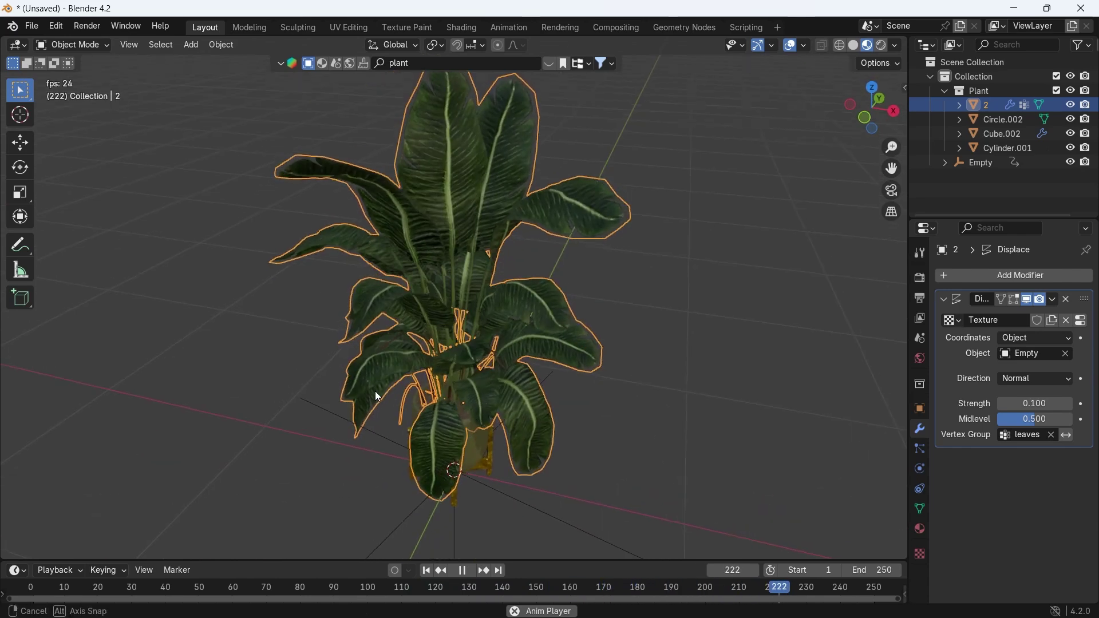
Step: Add a Simple Deform modifier to the foliage mesh and set its mode to Bend
left_click(1002, 280)
mouse_move(999, 280)
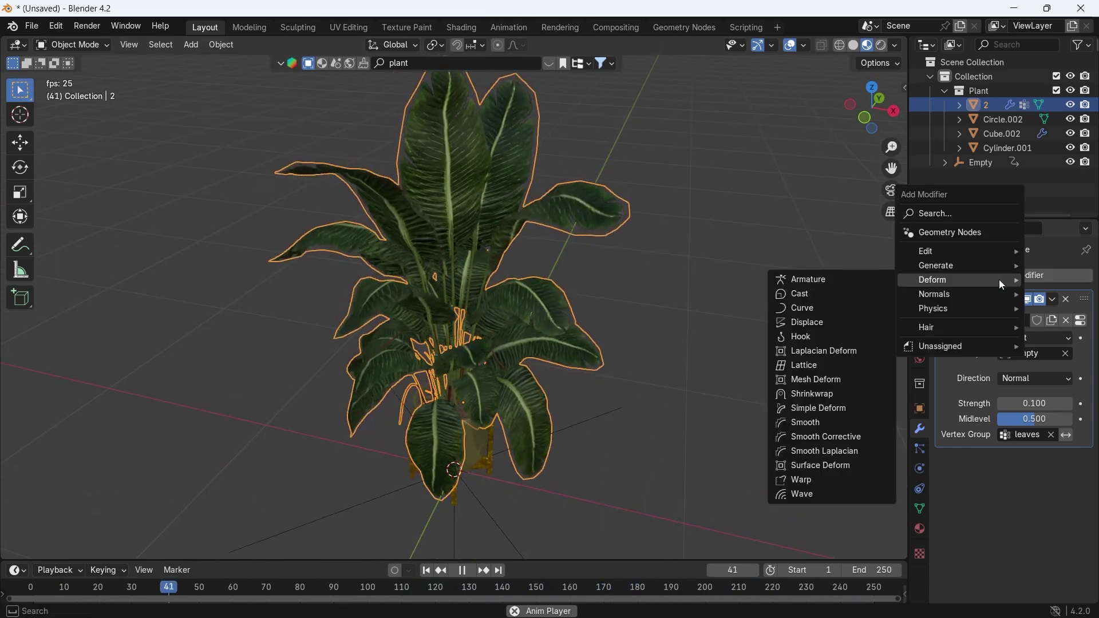
left_click(836, 417)
left_click(995, 479)
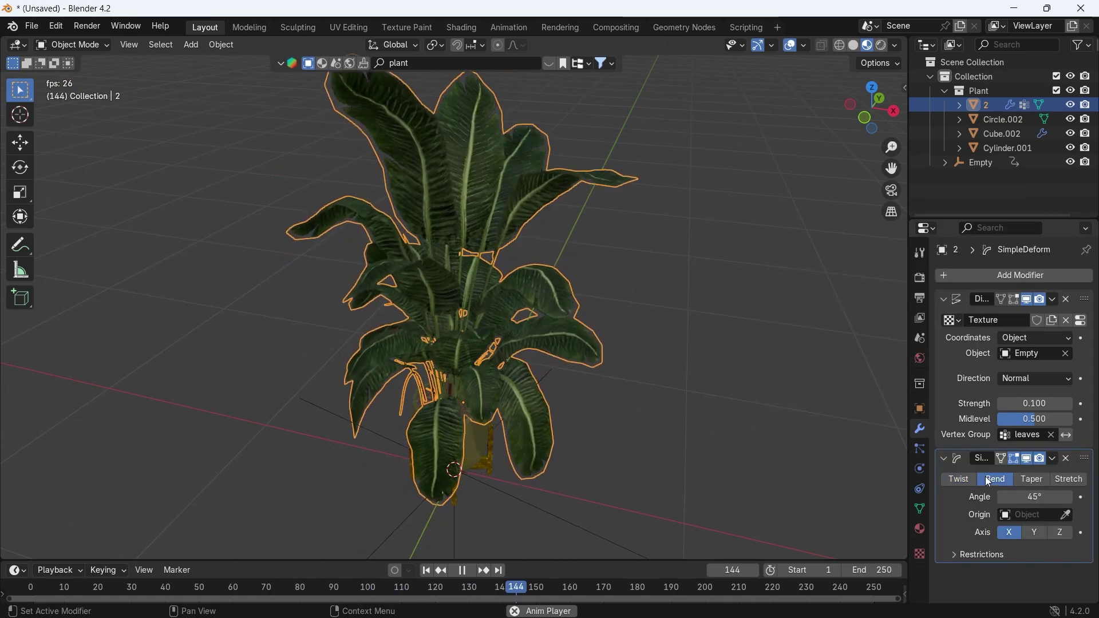
Step: Try a smaller bend angle on the Simple Deform modifier and restore it to 45°
middle_click_drag(668, 419, 657, 396)
left_click_drag(1035, 497, 951, 497)
left_click(1029, 498)
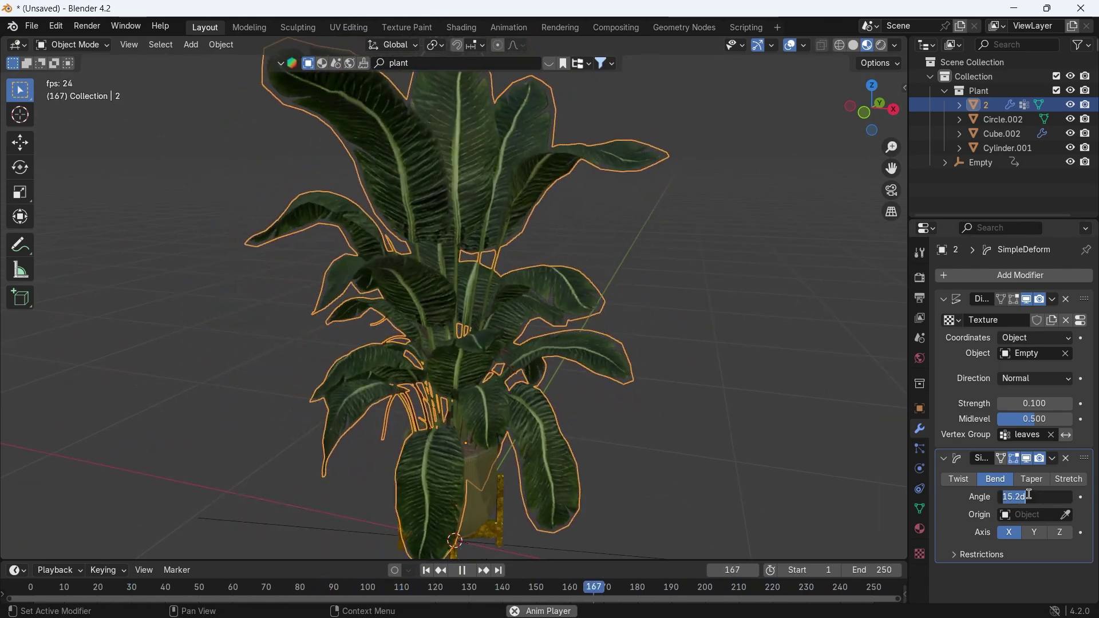
type("45")
key("Return")
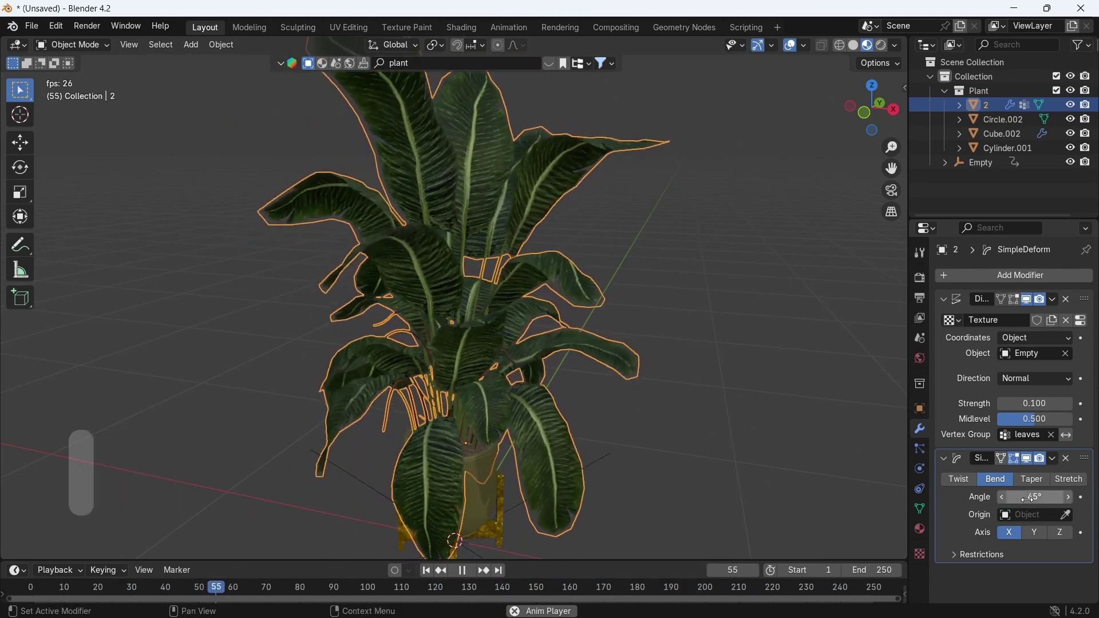
Step: Keyframe the Simple Deform bend angle and move its keyframe to frame 1 in the enlarged timeline
key("i")
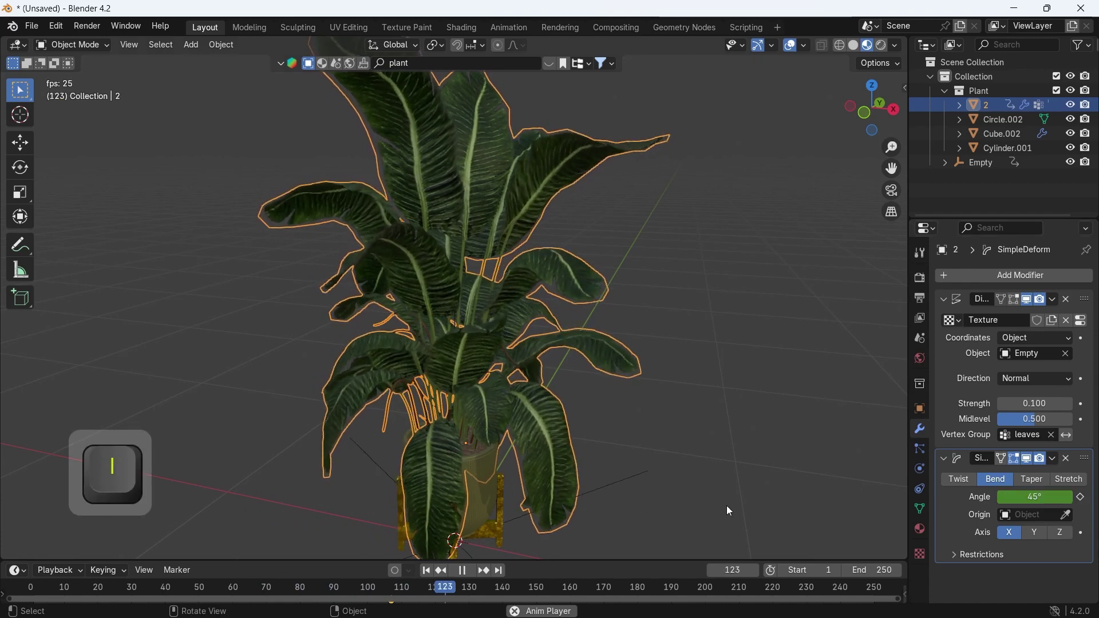
left_click_drag(658, 560, 630, 496)
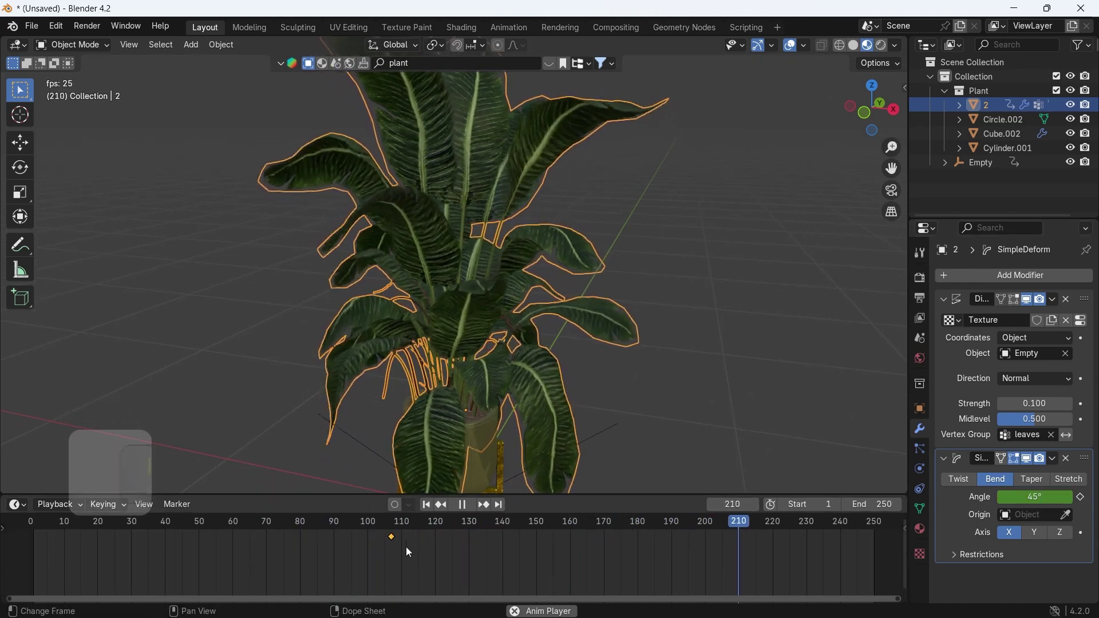
left_click_drag(390, 537, 34, 537)
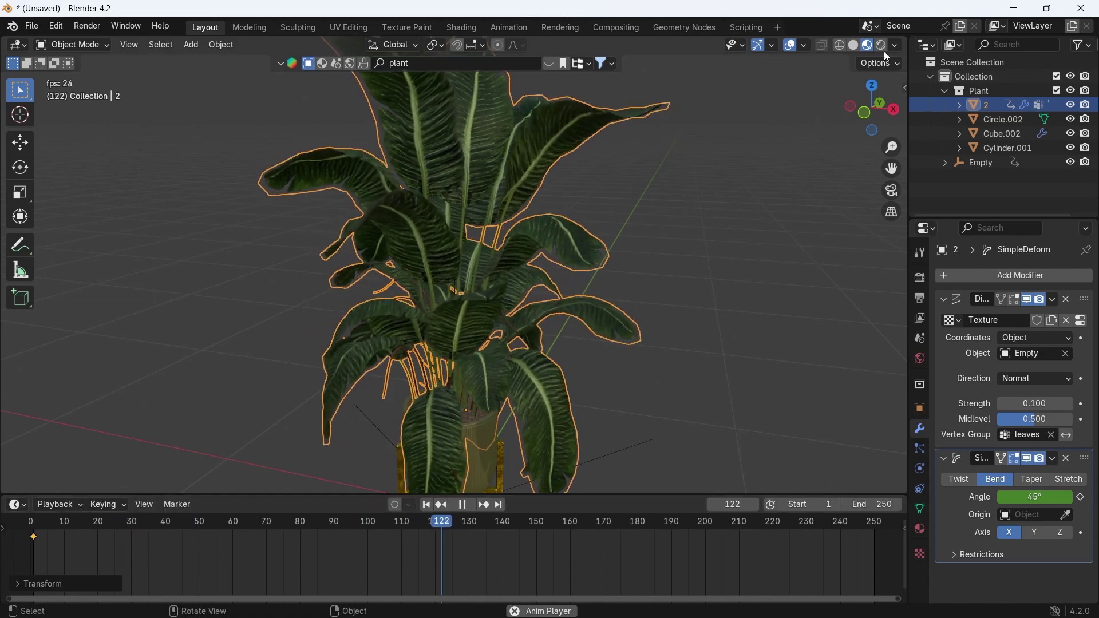
Step: Split the 3D viewport vertically and turn the new left area into a Graph Editor with its sidebar hidden
left_click_drag(884, 44, 446, 83)
left_click(18, 46)
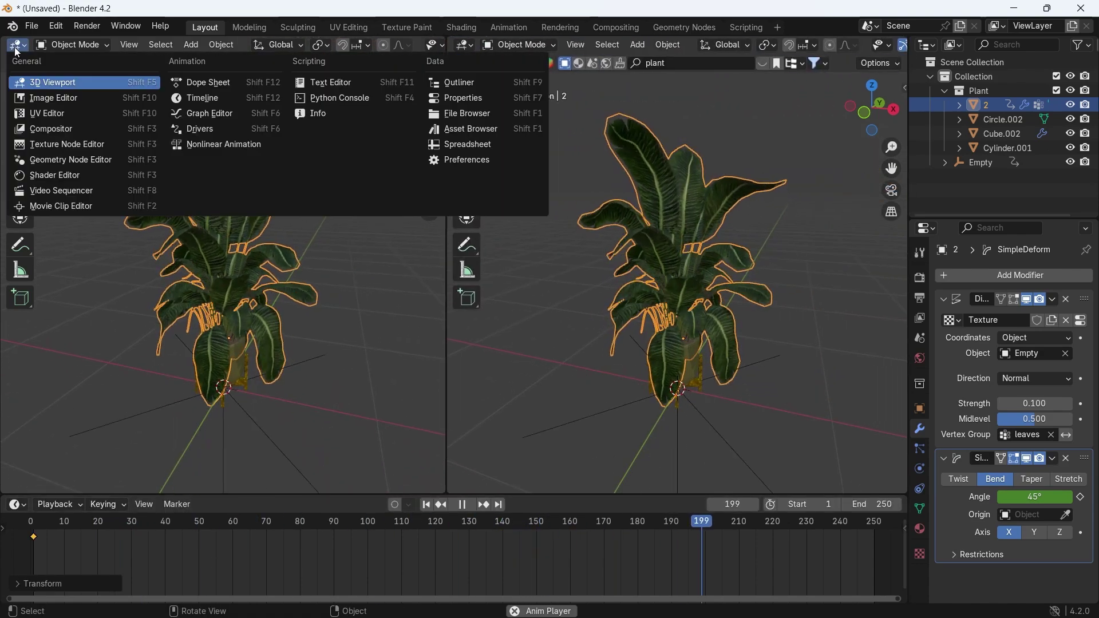
left_click(196, 118)
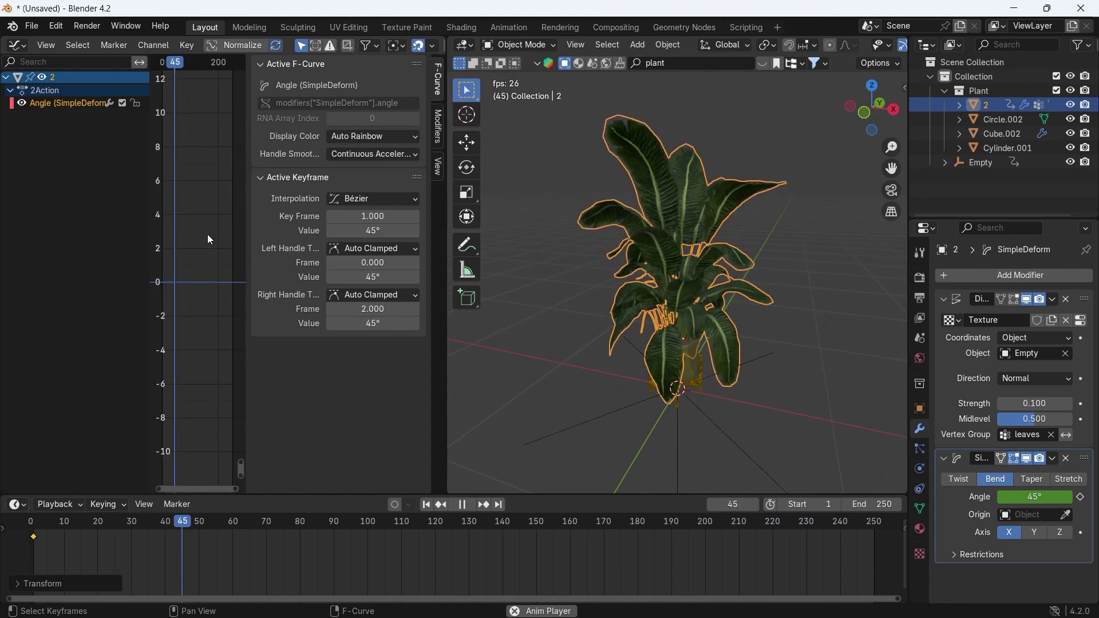
key("n")
scroll(302, 328, "down", 2)
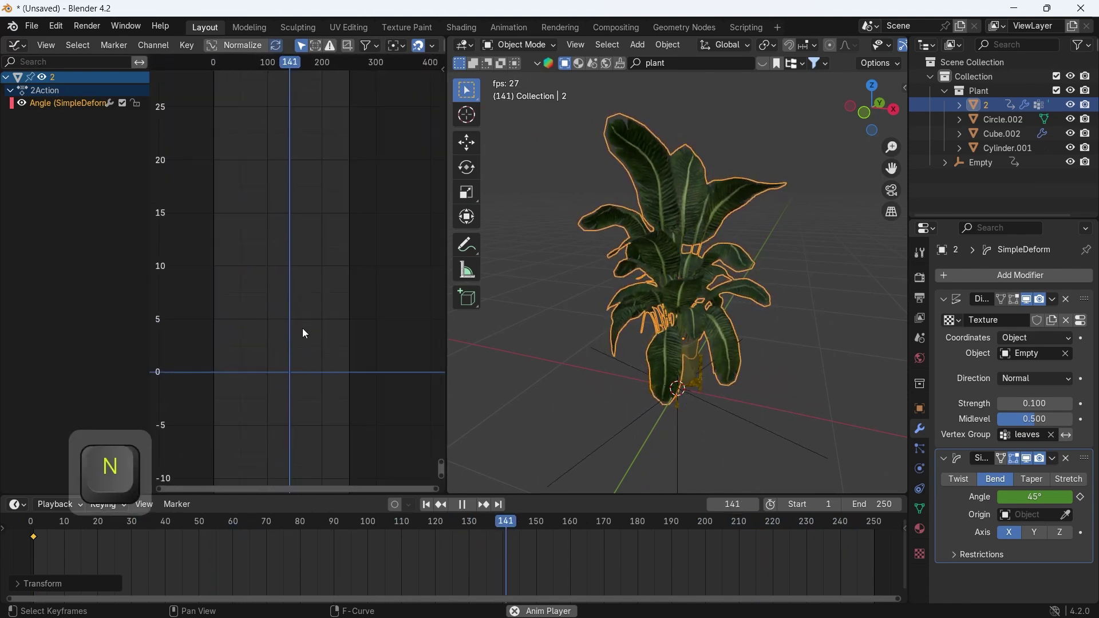
Step: Stop playback and lower the bend angle's keyframe to about 0°, keeping it at frame 1
key("space")
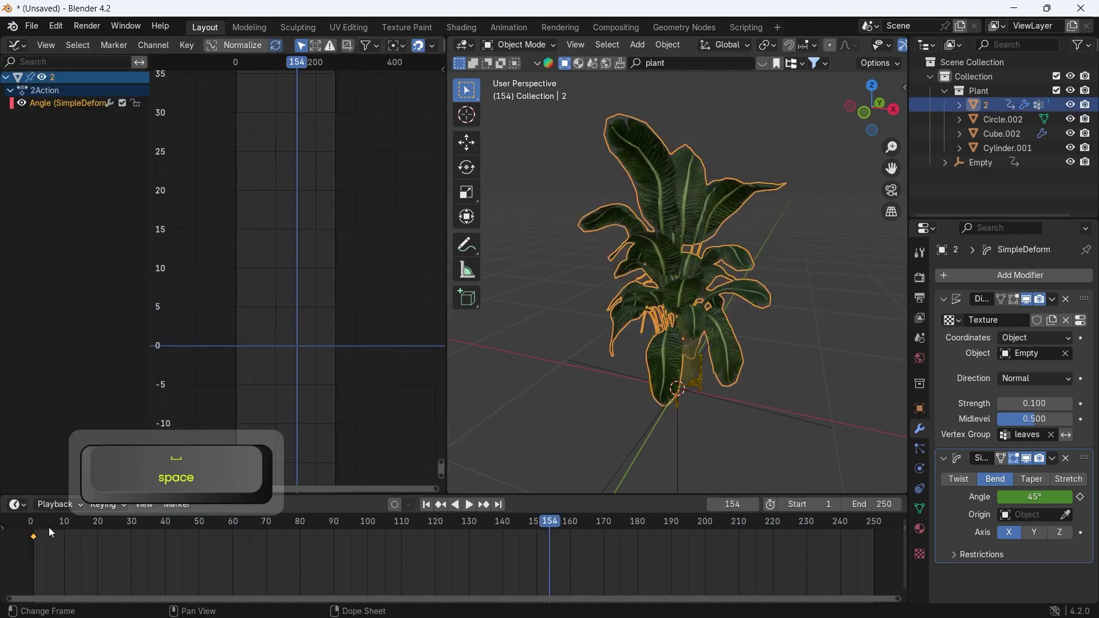
middle_click_drag(295, 207, 279, 360)
middle_click_drag(268, 308, 243, 132)
key("g")
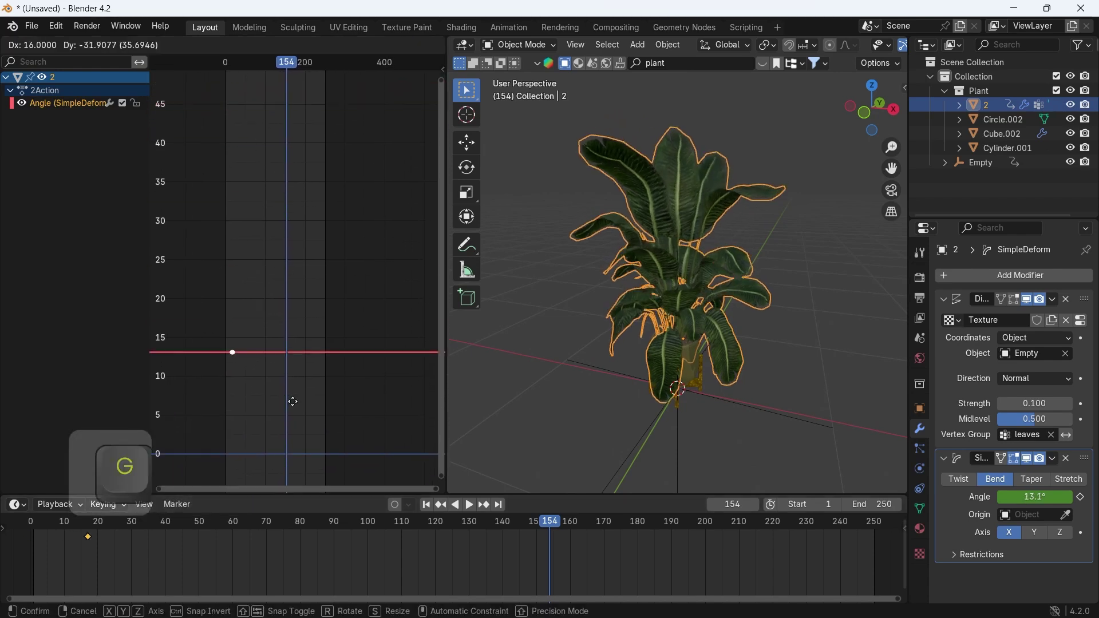
left_click(287, 62)
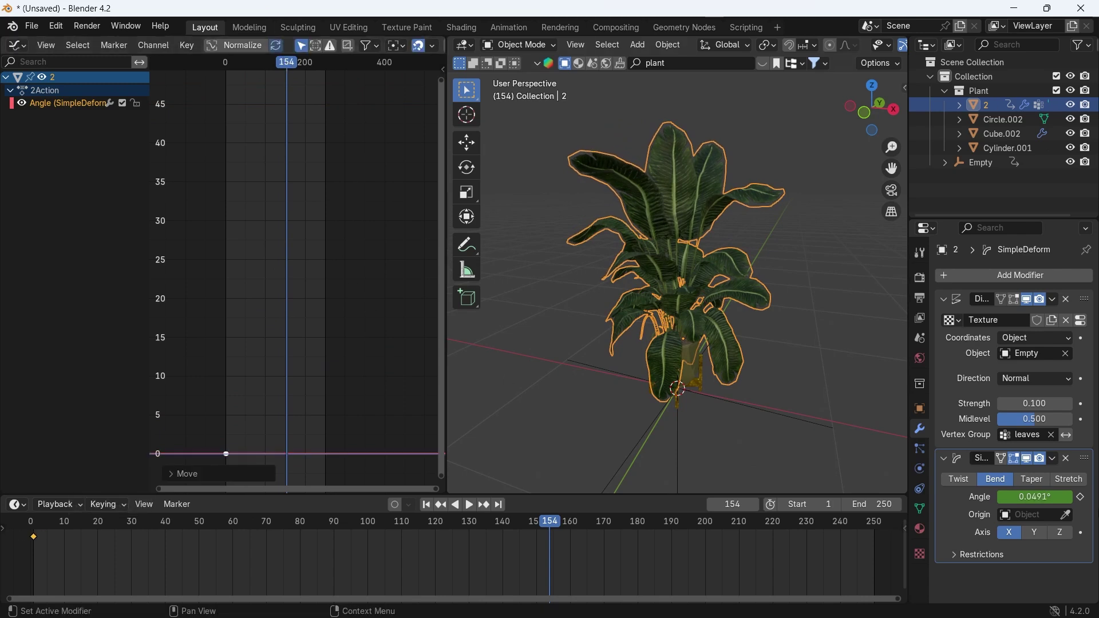
Step: Add a Noise modifier to the bend angle's F-curve and play the animation
key("n")
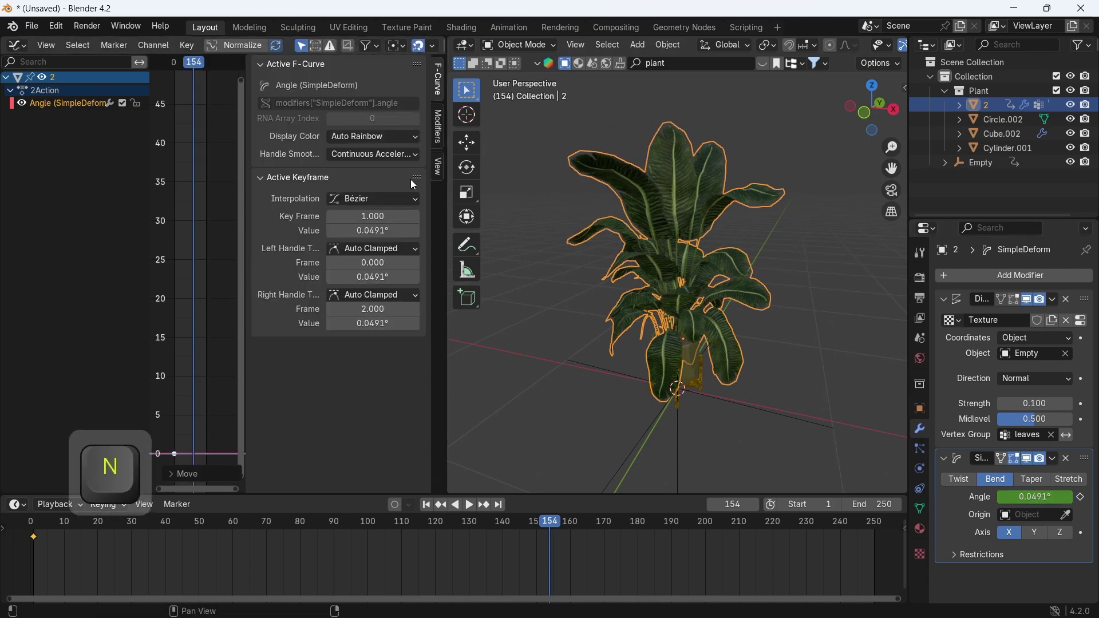
left_click(438, 130)
left_click(339, 69)
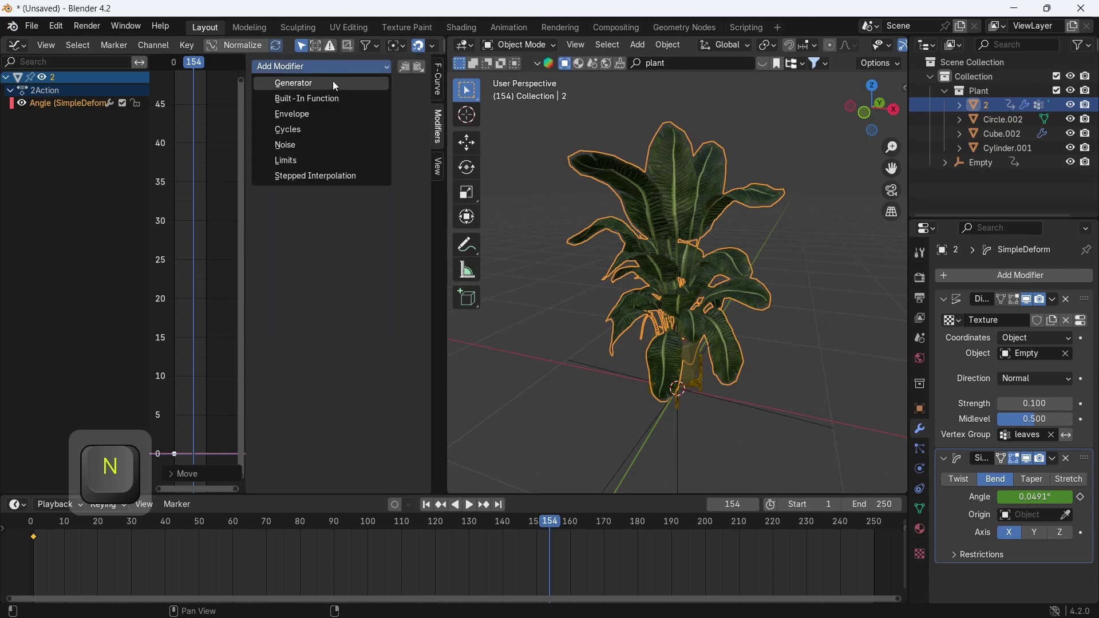
left_click(304, 145)
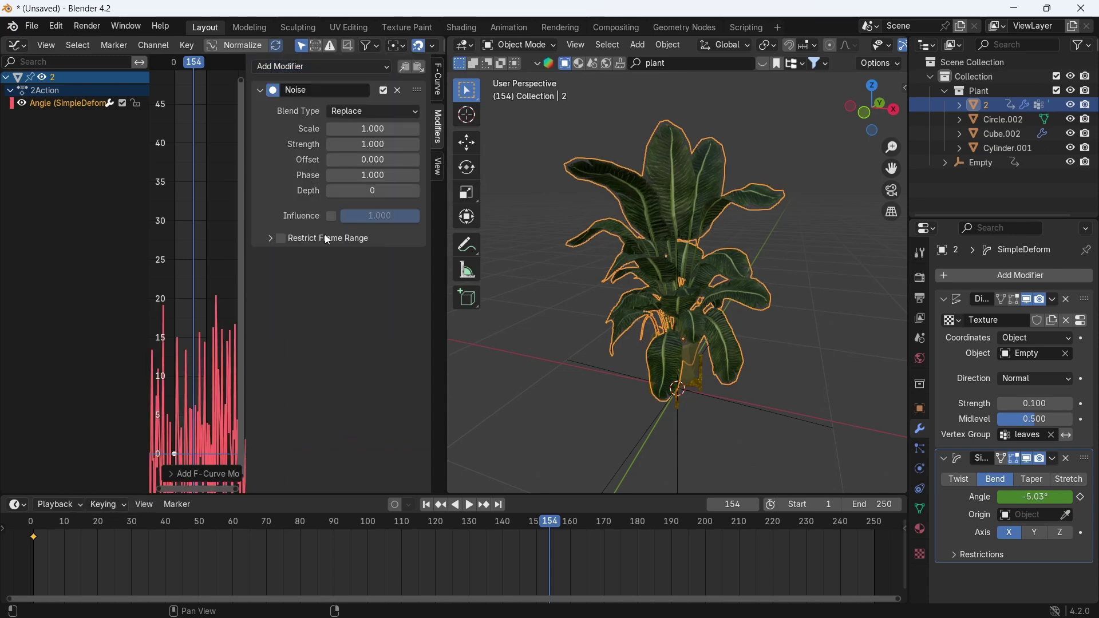
key("space")
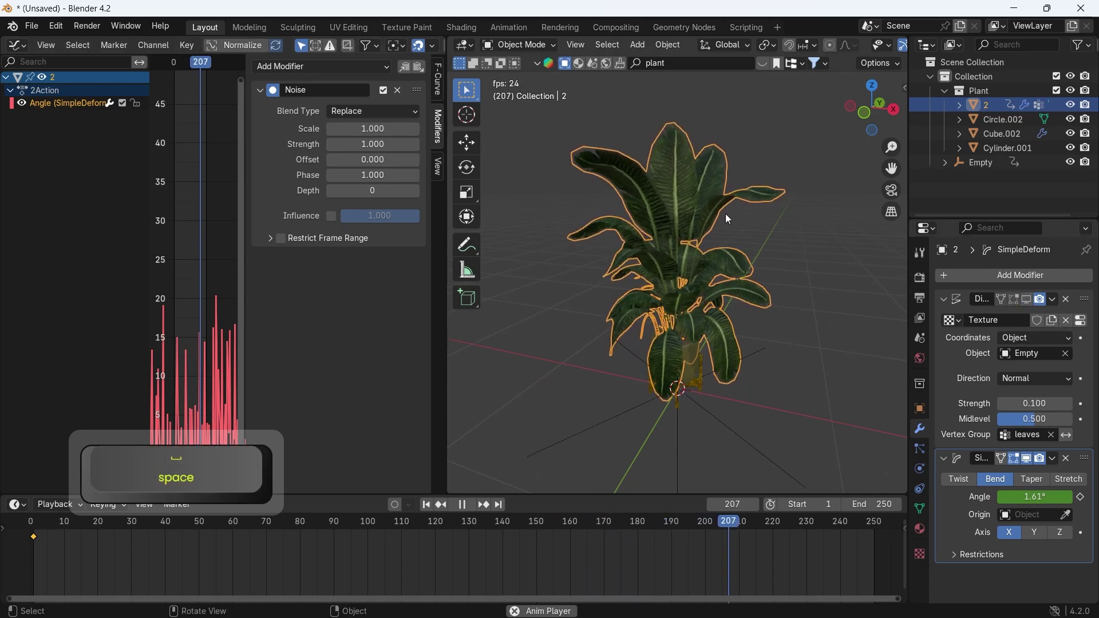
scroll(657, 326, "up", 5)
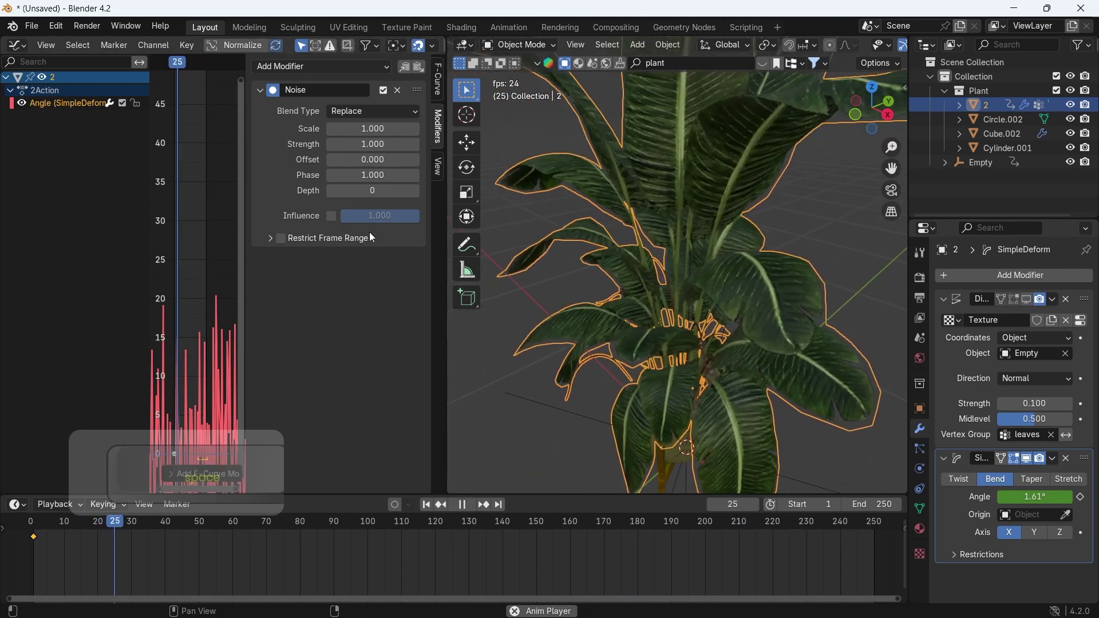
Step: Raise the Noise modifier's scale to 86.1 and widen the Graph Editor's curve area
left_click_drag(362, 130, 425, 130)
left_click_drag(150, 315, 5, 317)
left_click_drag(447, 319, 664, 309)
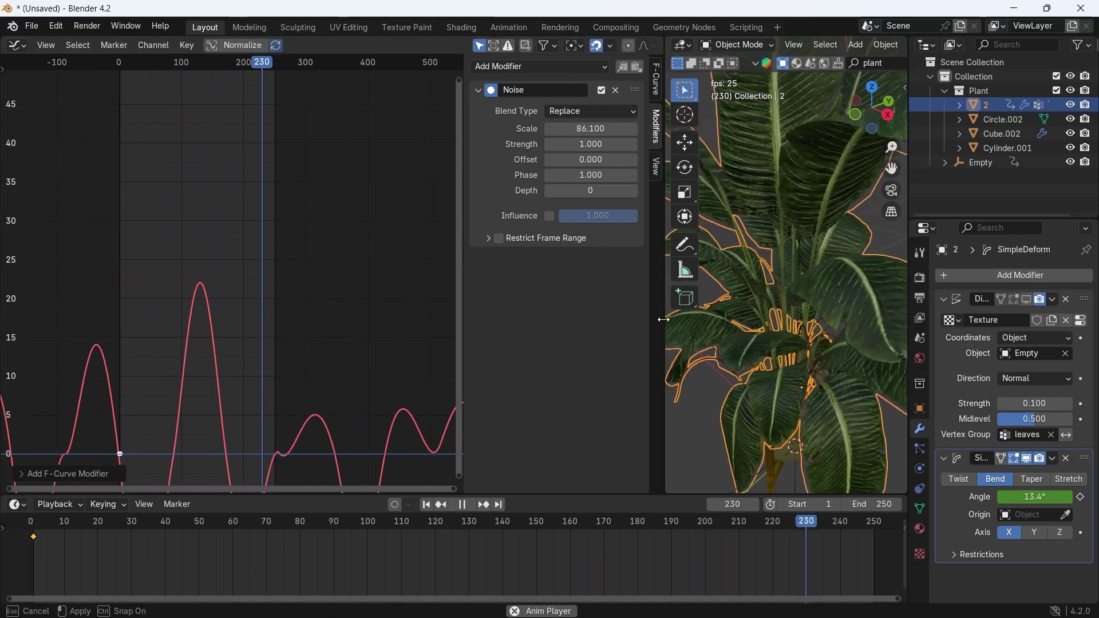
middle_click_drag(309, 292, 334, 223)
scroll(333, 223, "up", 2)
Step: Set the Noise modifier's strength to 0.3 and its scale to 38.3, after trying scales of 6.9 and 23.5
left_click_drag(591, 129, 538, 130)
key("t")
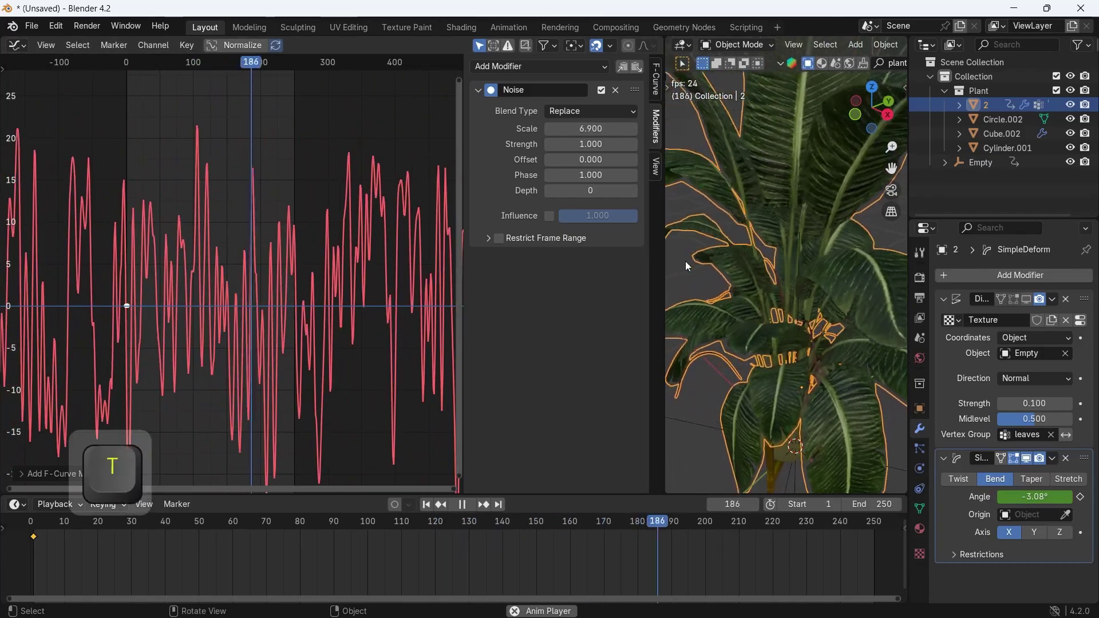
left_click_drag(664, 256, 605, 256)
scroll(762, 258, "down", 5)
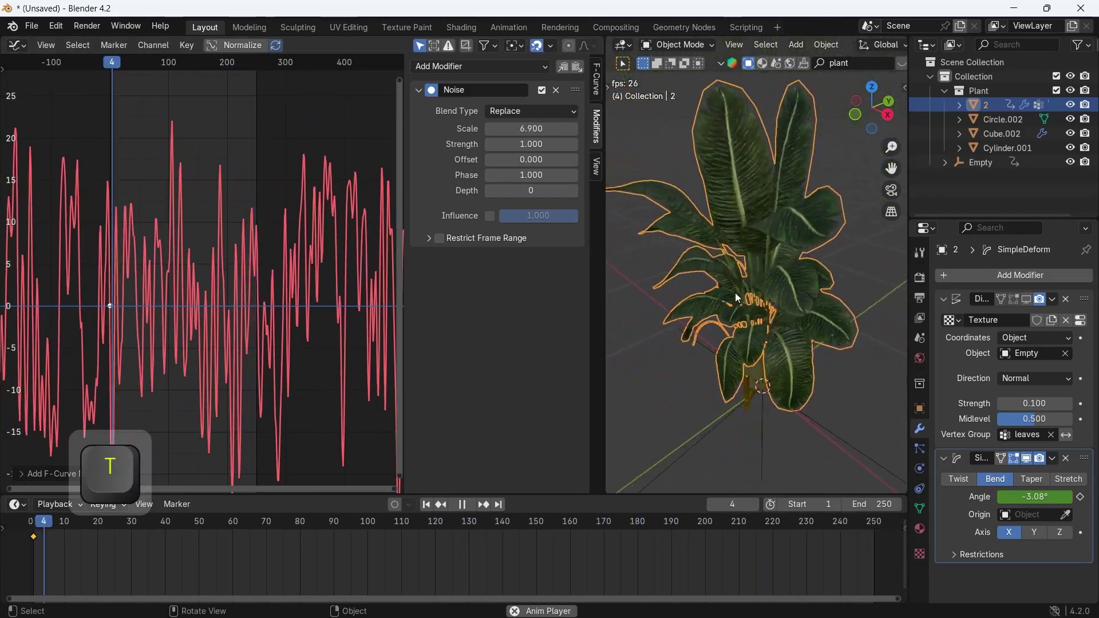
left_click_drag(538, 130, 503, 142)
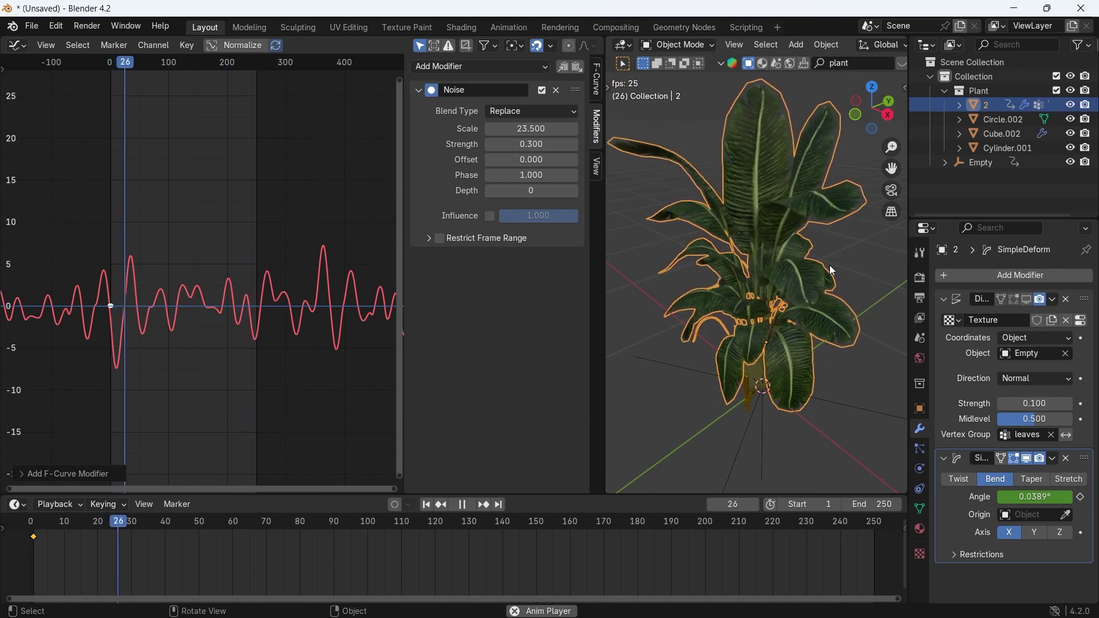
left_click_drag(523, 129, 524, 129)
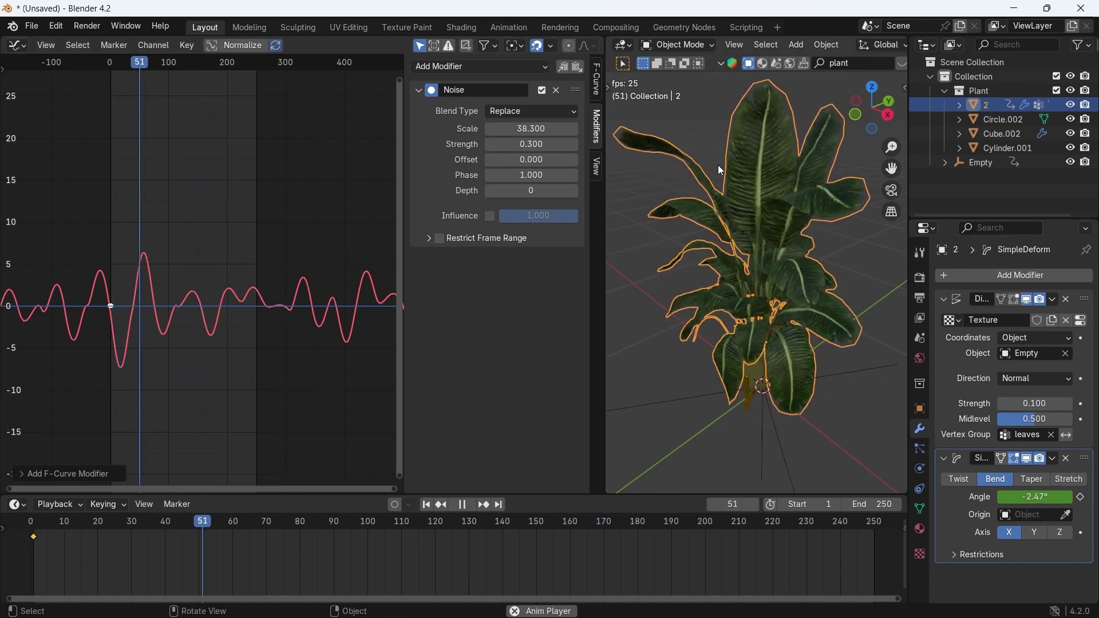
Step: Add a second Simple Deform modifier in Bend mode on the Y axis and keyframe its 45° angle
left_click(1019, 276)
mouse_move(1018, 279)
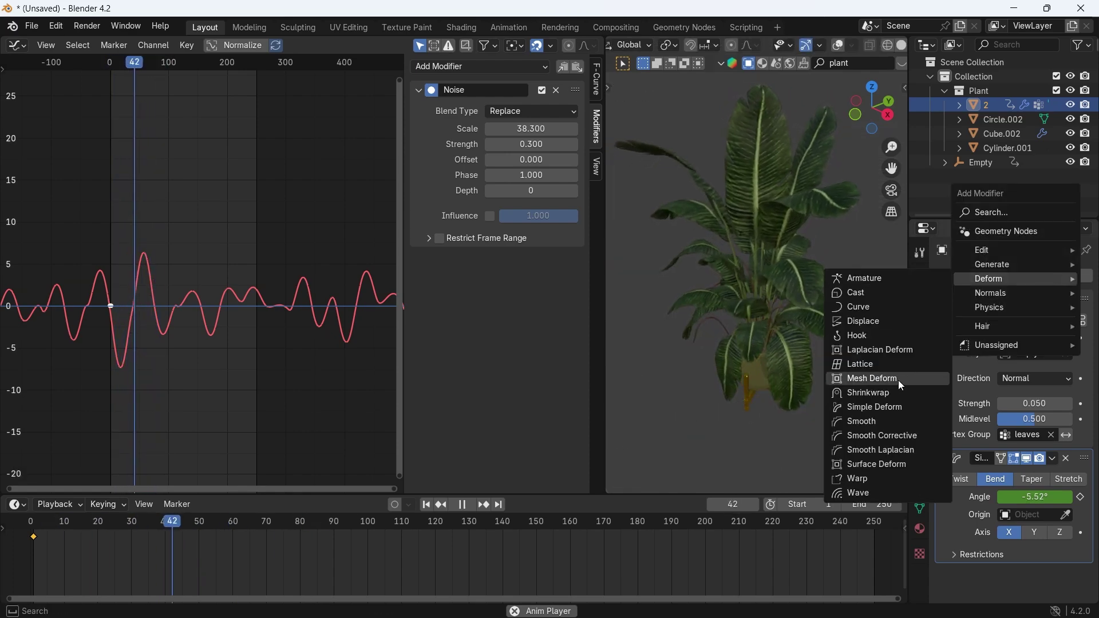
left_click(898, 407)
scroll(996, 492, "down", 2)
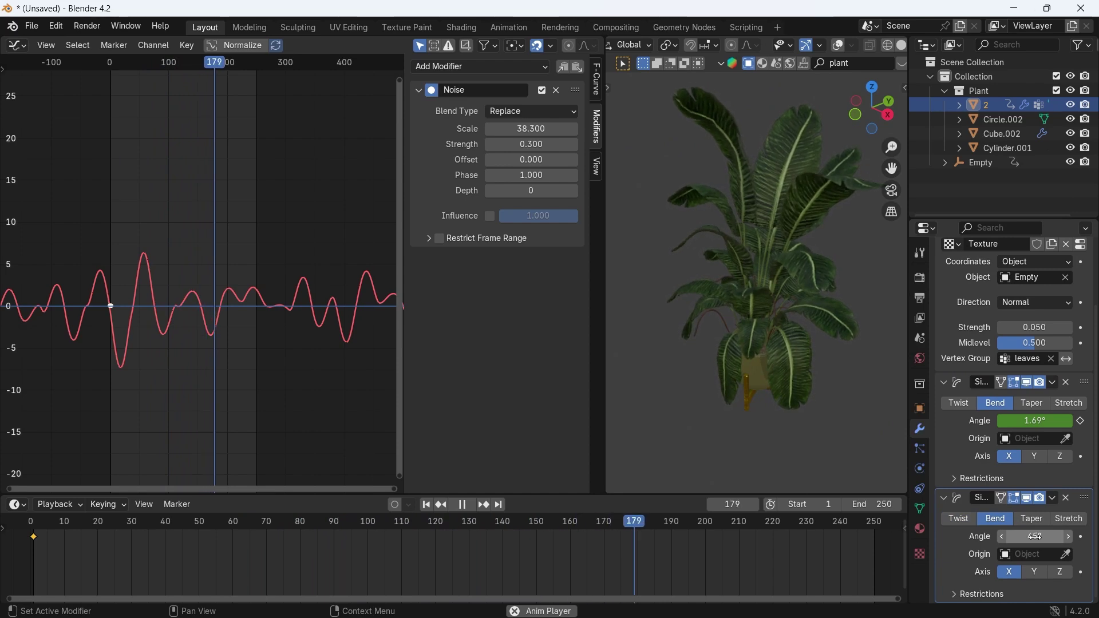
key("i")
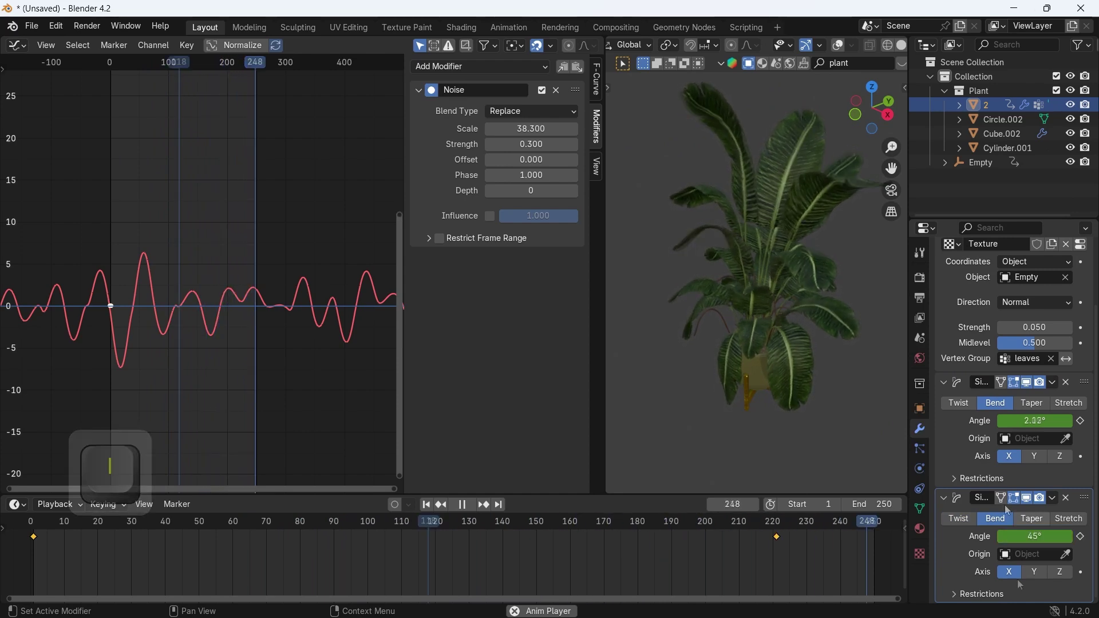
left_click(1034, 573)
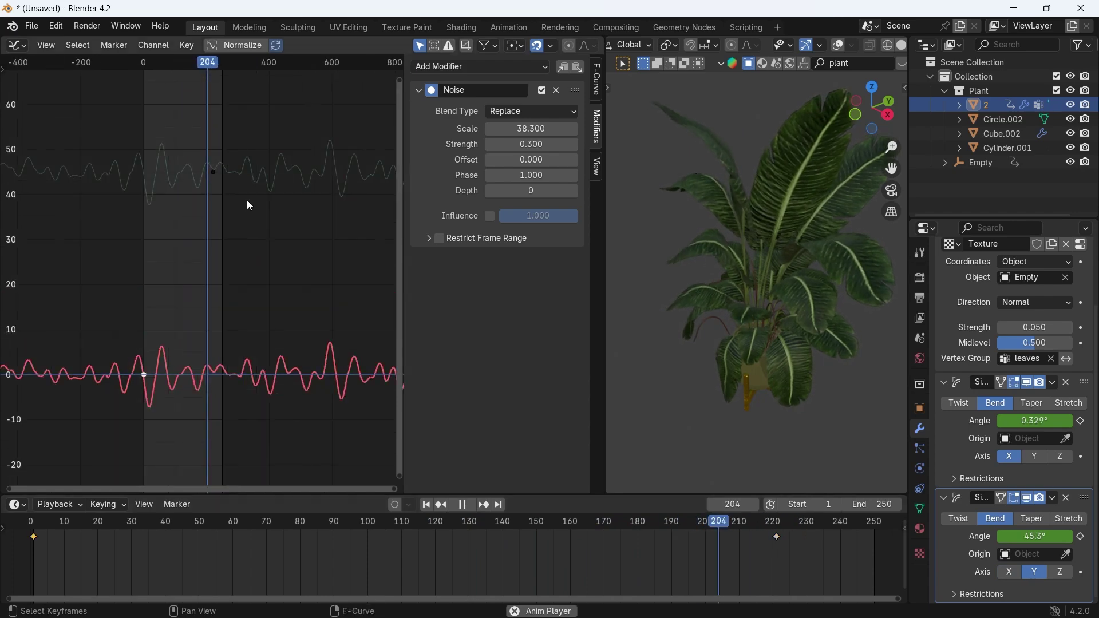
Step: Lower the second bend angle's F-curve keyframe to about 12° in the Graph Editor
left_click(250, 177)
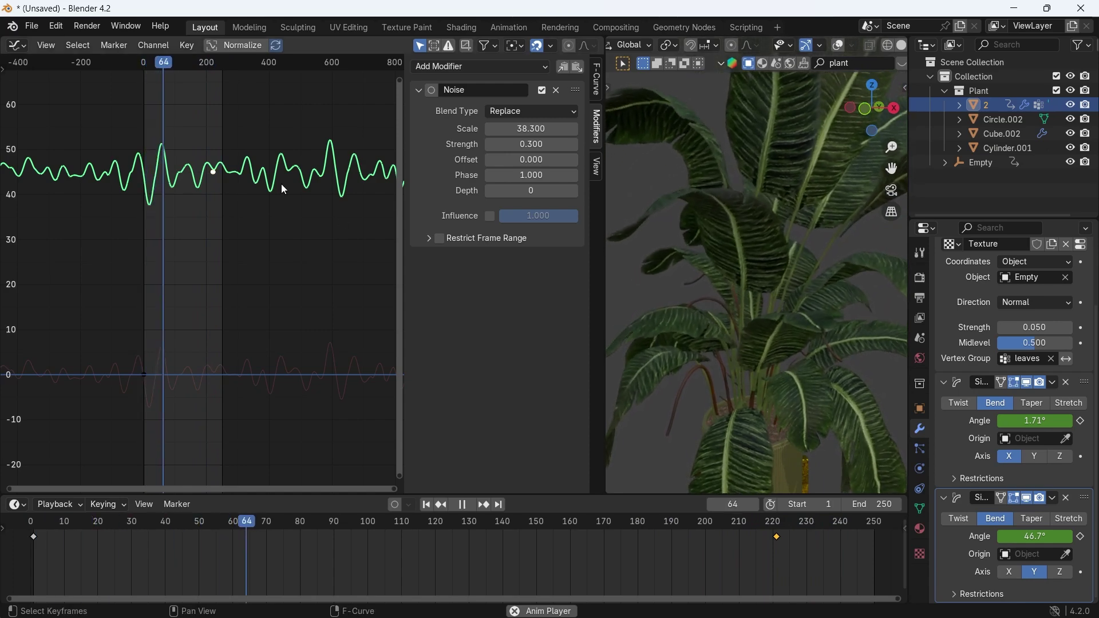
key("g")
left_click(289, 334)
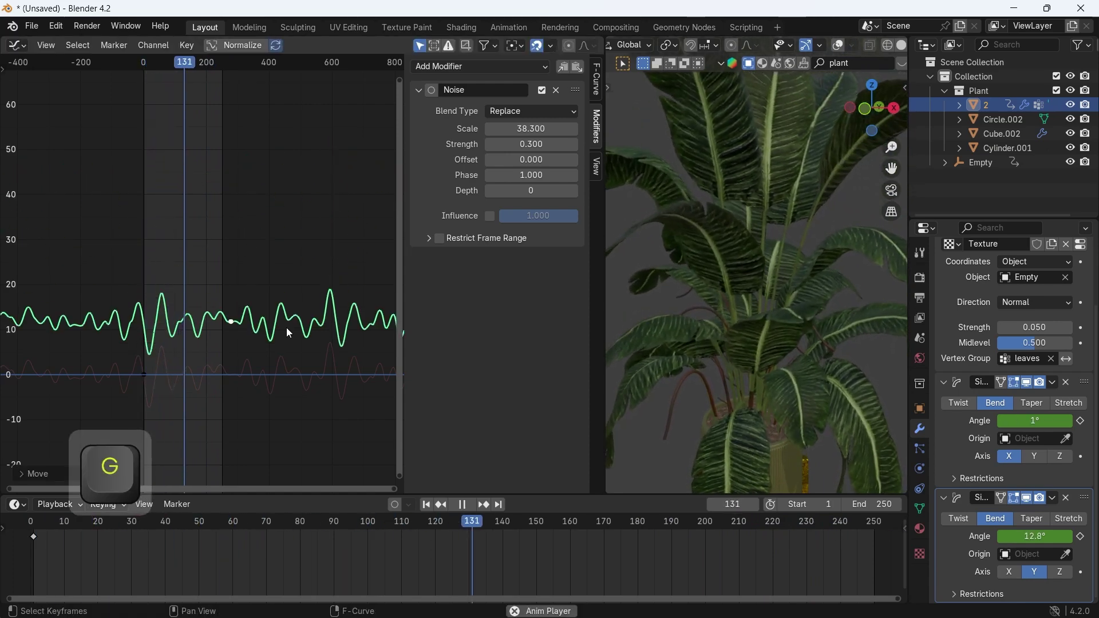